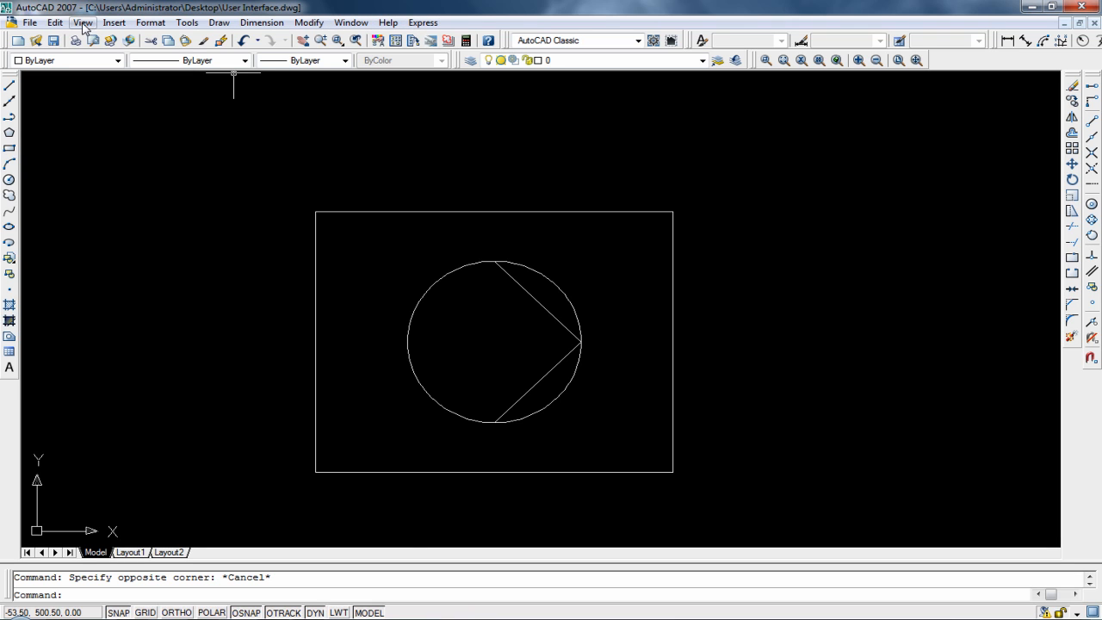
left_click(28, 24)
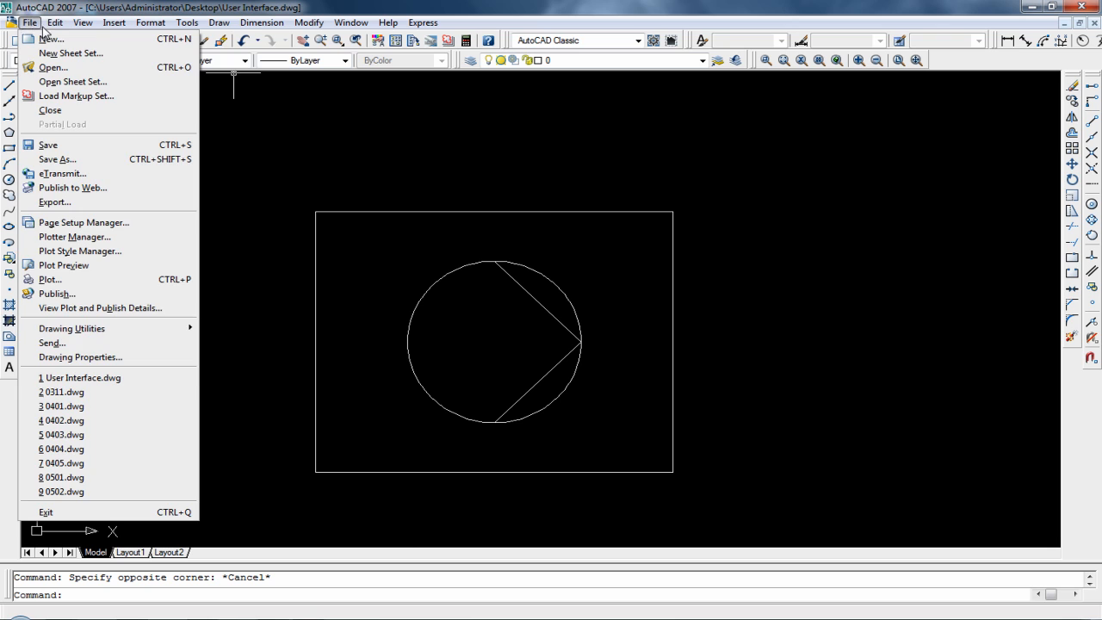
left_click(29, 22)
left_click(29, 22)
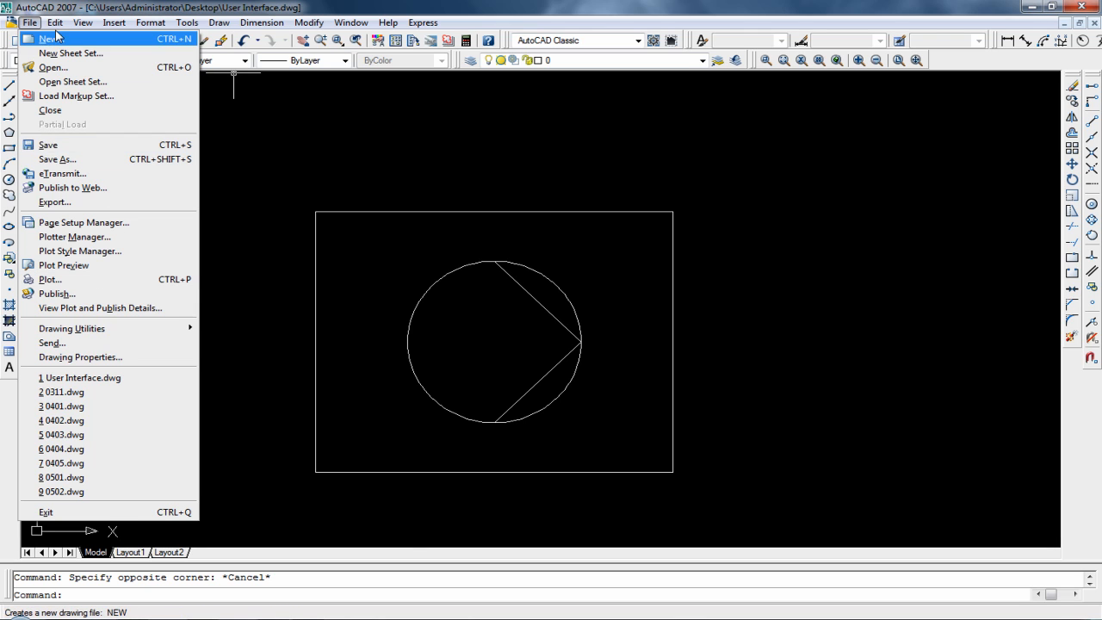
mouse_move(54, 23)
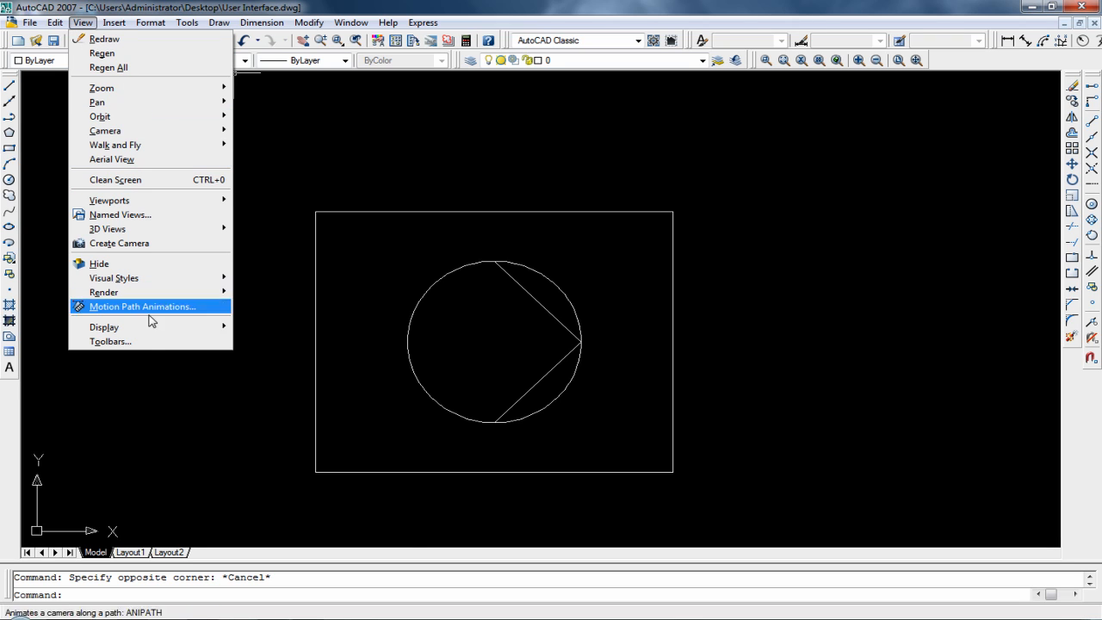
mouse_move(147, 332)
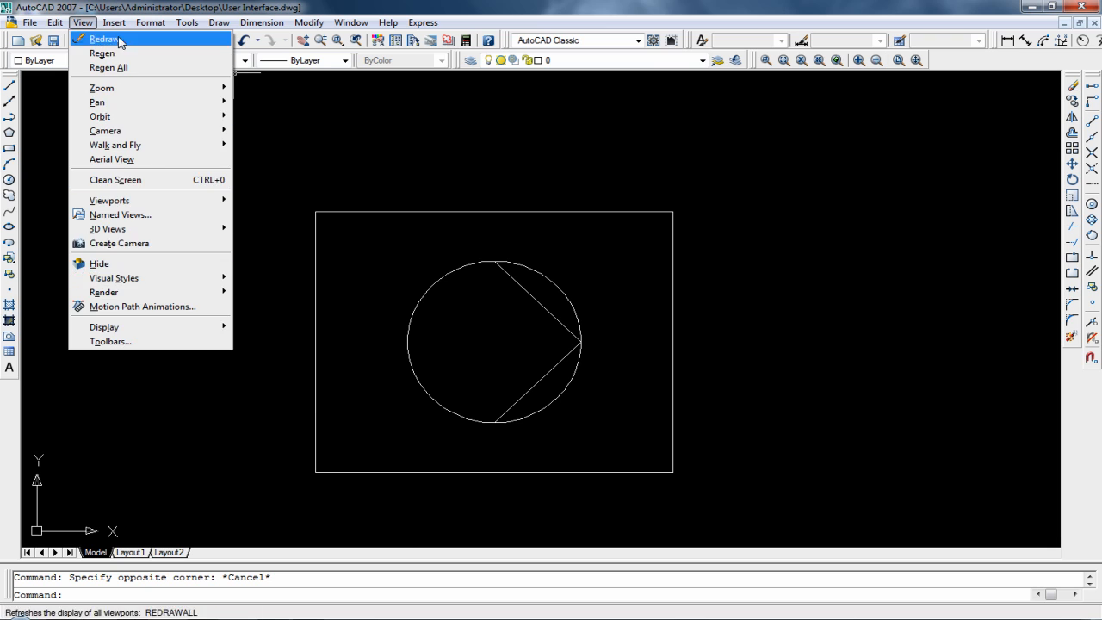
mouse_move(118, 26)
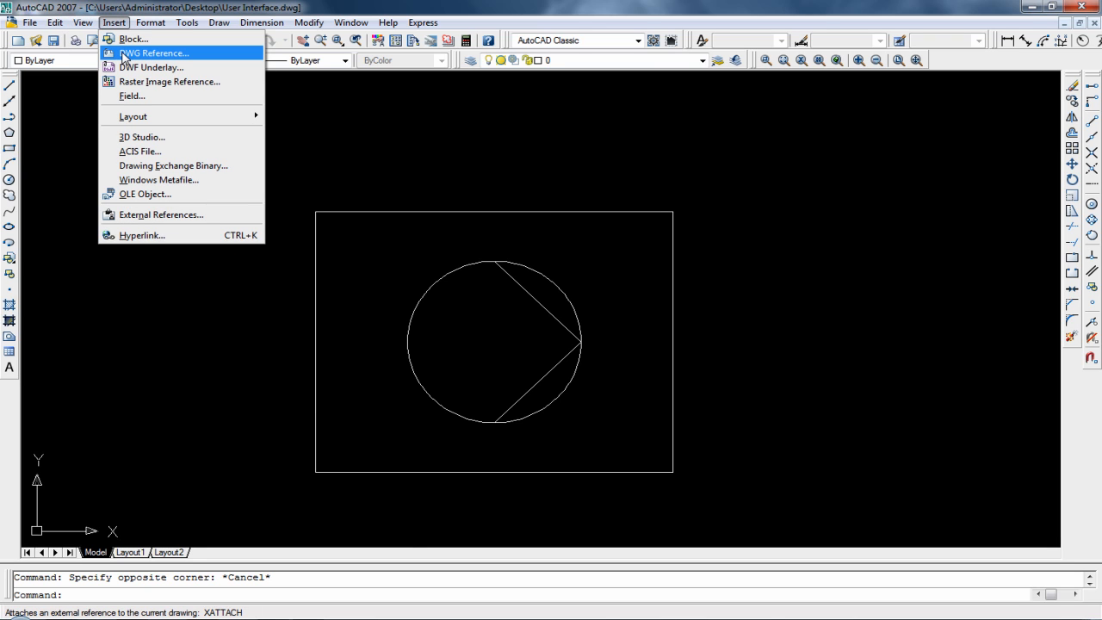
Open the Dimension Style Manager to view the Standard style's preview, and close it without changing anything
mouse_move(190, 121)
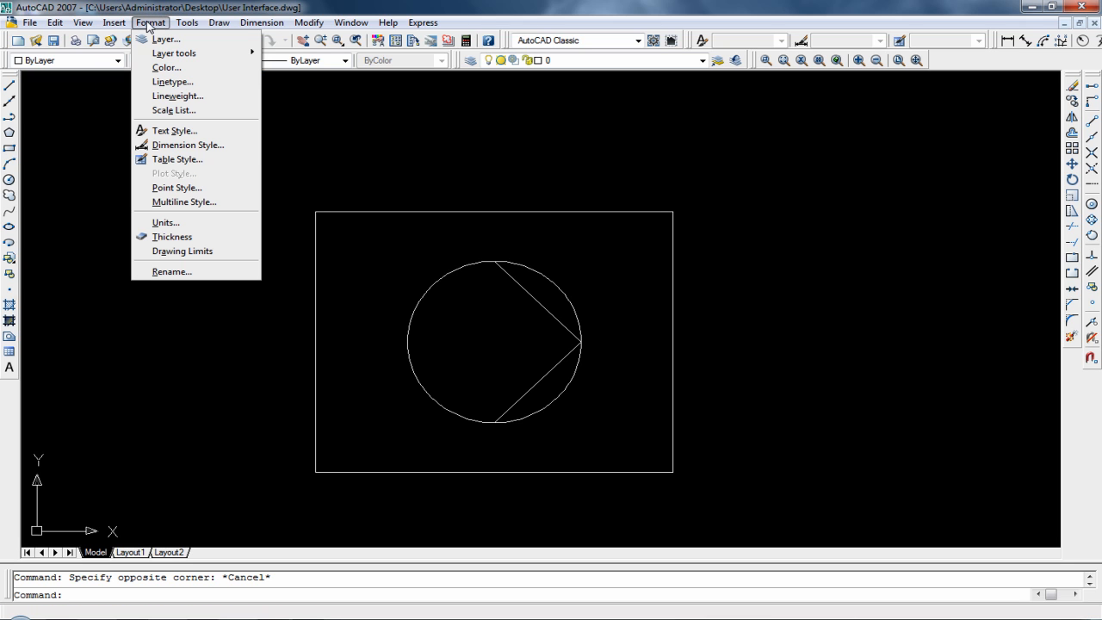
left_click(203, 145)
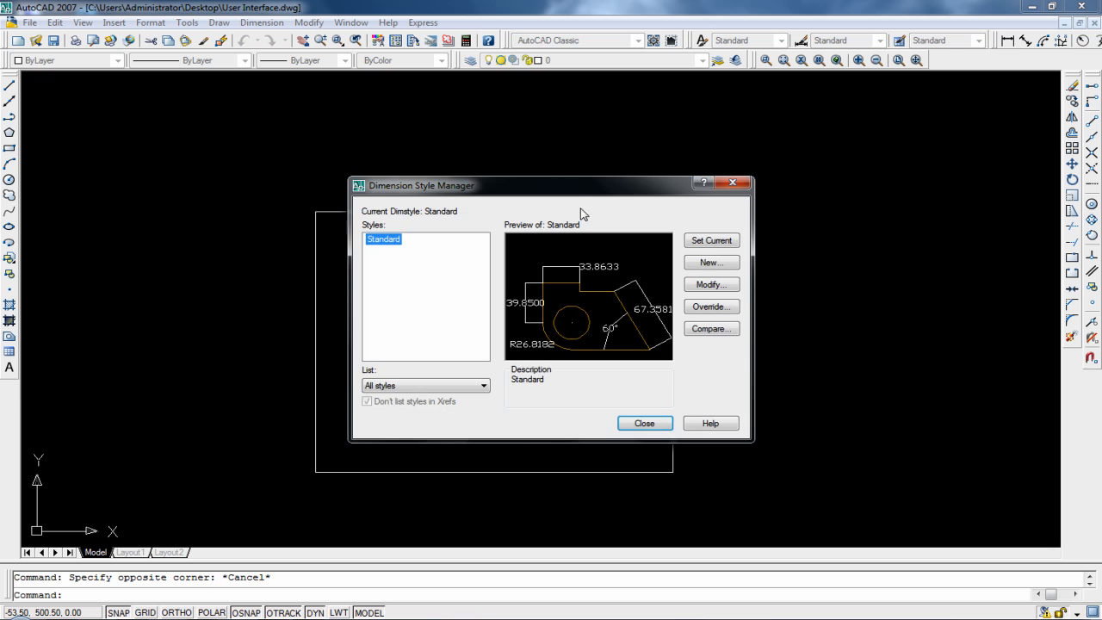
left_click_drag(567, 189, 530, 130)
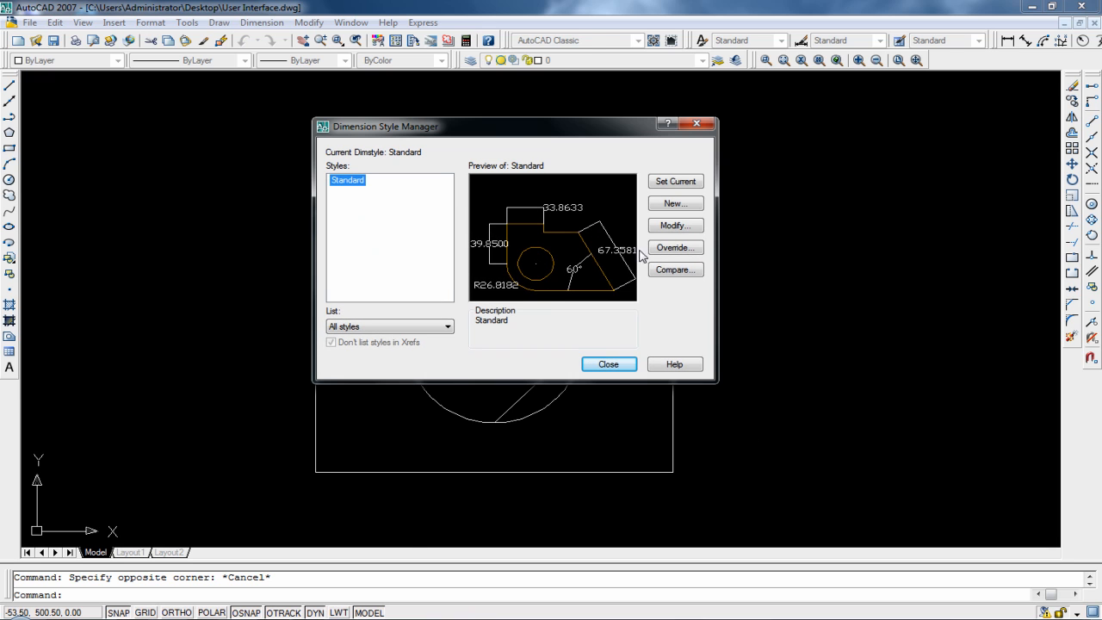
left_click(697, 124)
Look over the object snap modes in the drafting settings, and turn on the grid display
left_click(185, 23)
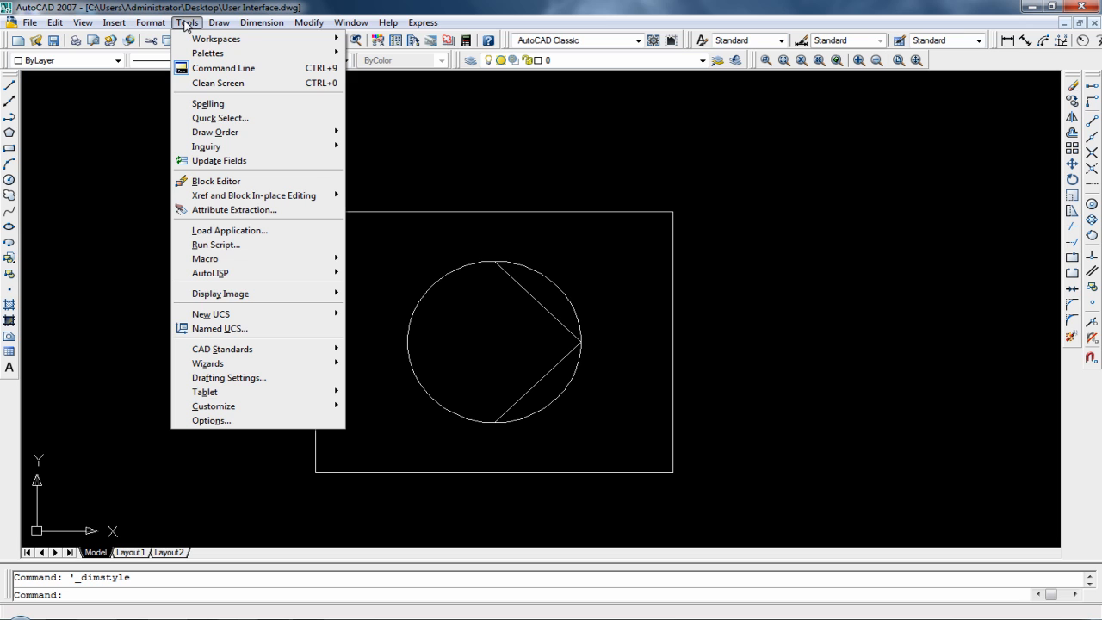
left_click(269, 382)
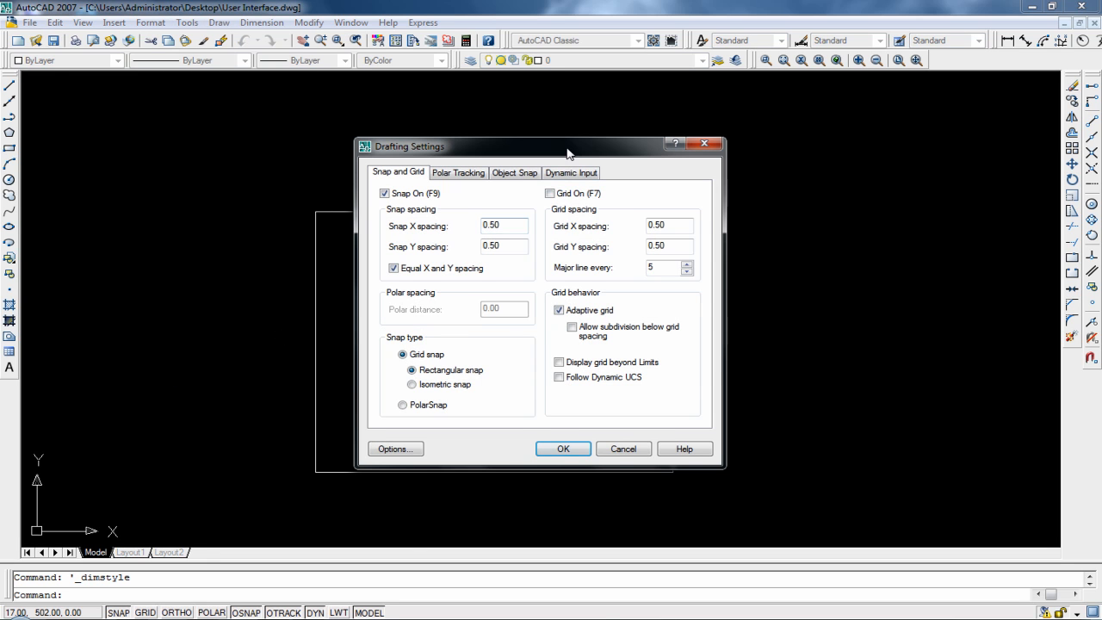
left_click_drag(568, 151, 542, 142)
left_click(473, 167)
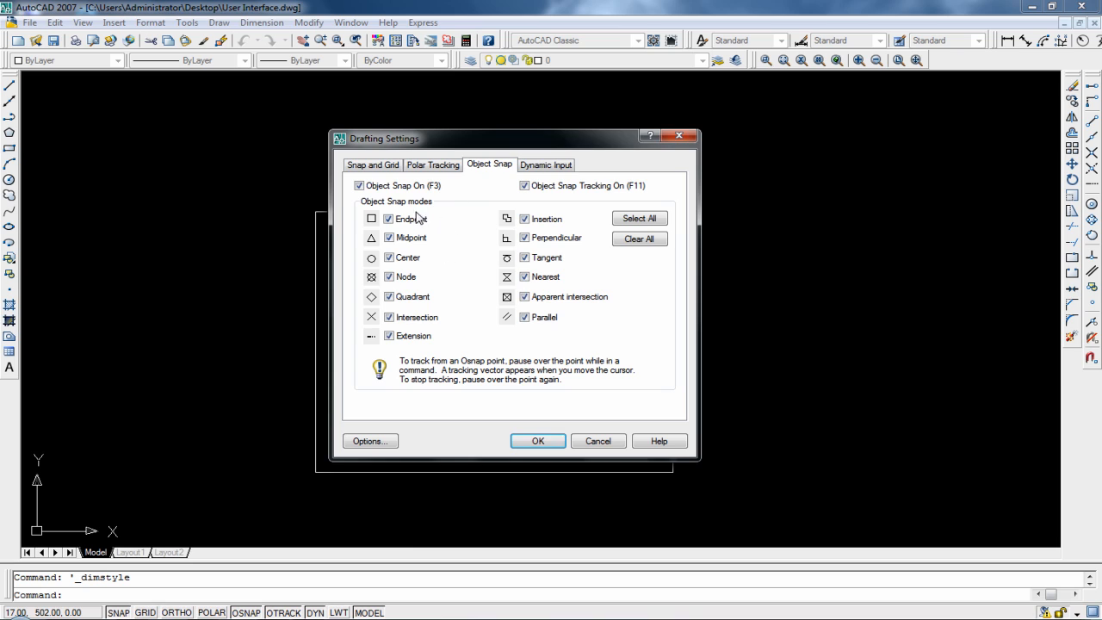
left_click(379, 167)
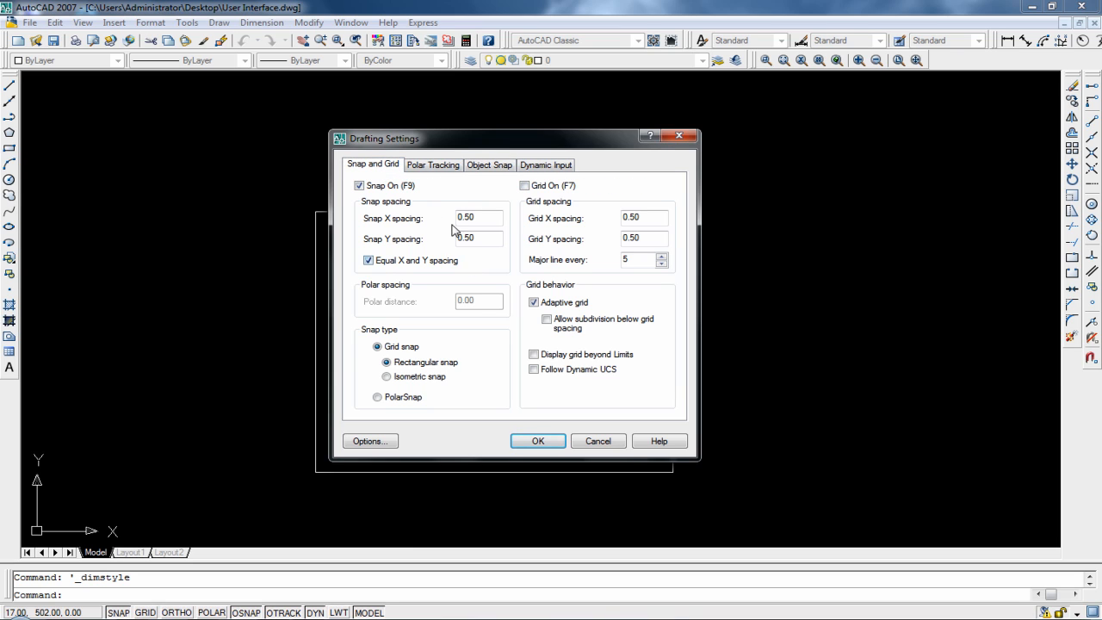
left_click(525, 186)
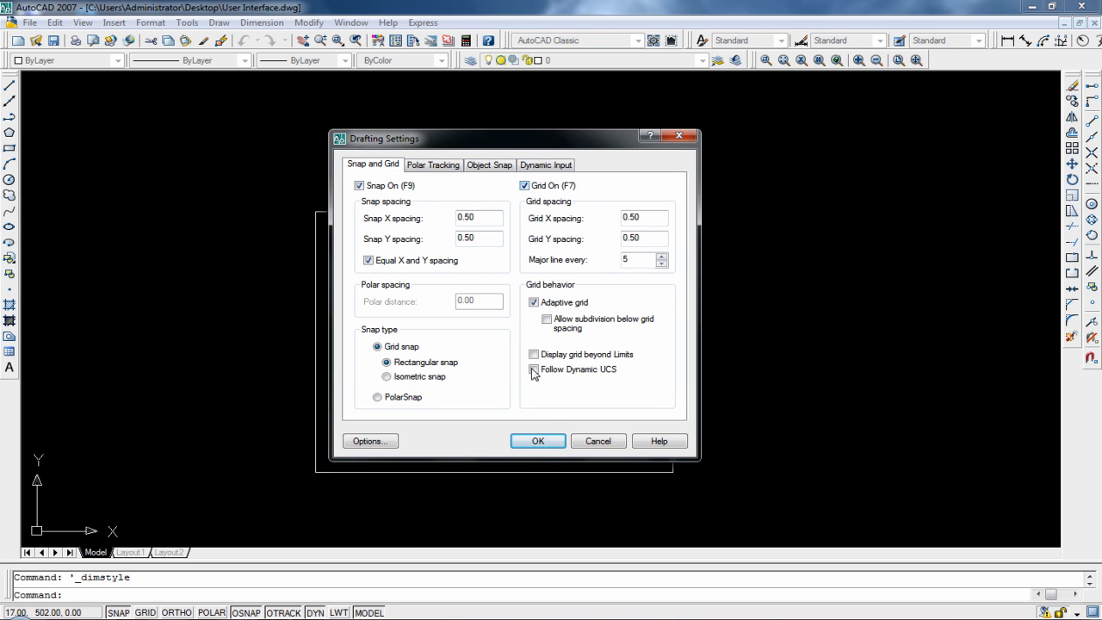
left_click(542, 442)
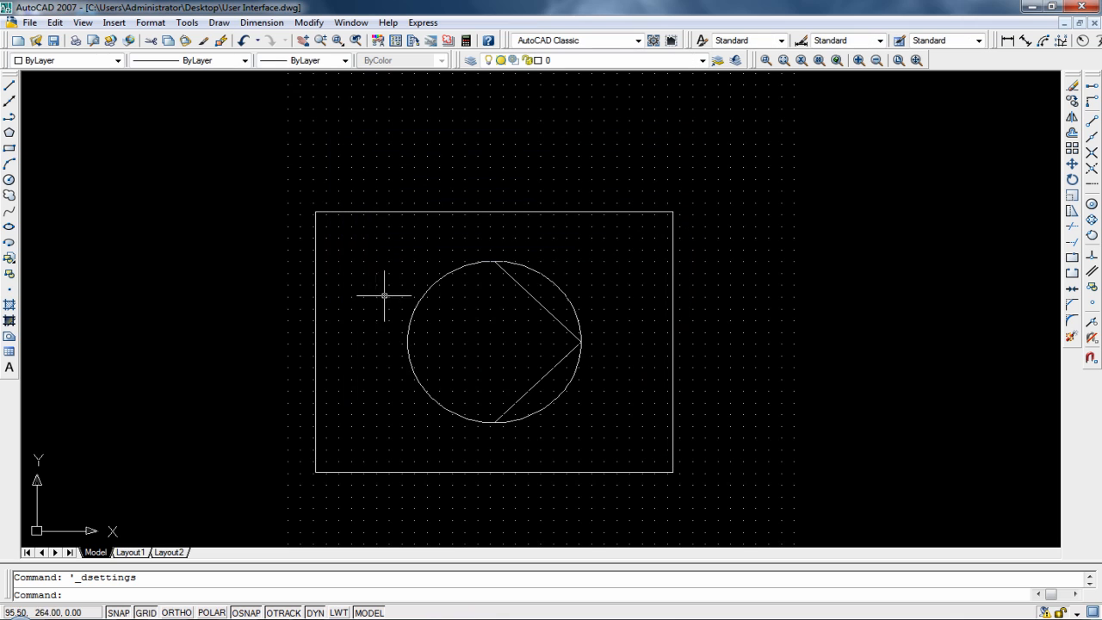
Turn off the grid display in the drafting settings
left_click(186, 22)
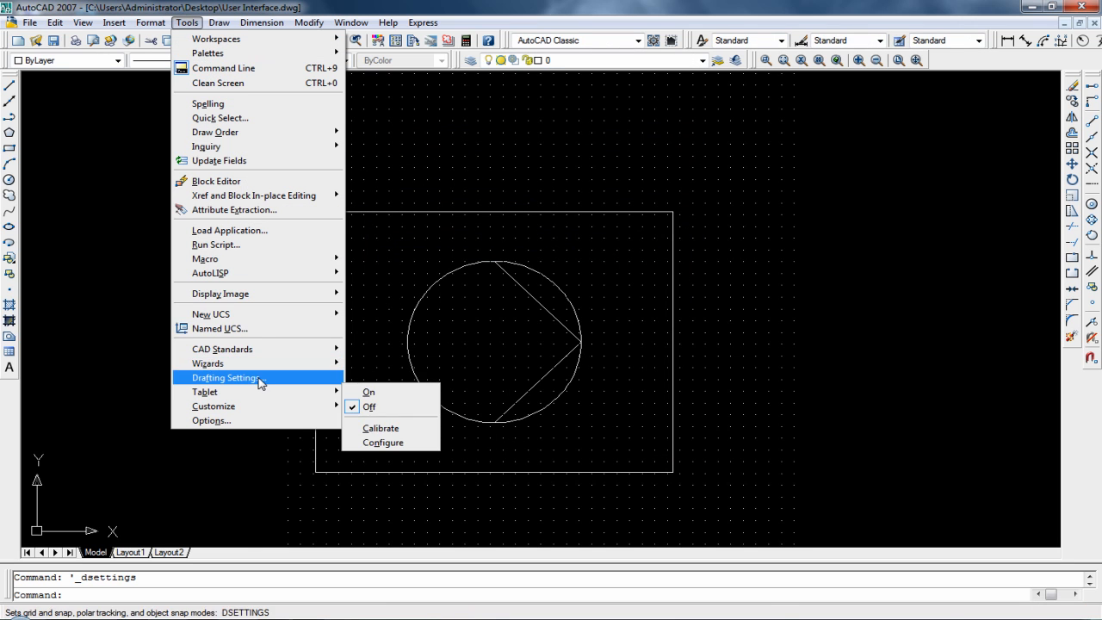
left_click(225, 377)
left_click(527, 186)
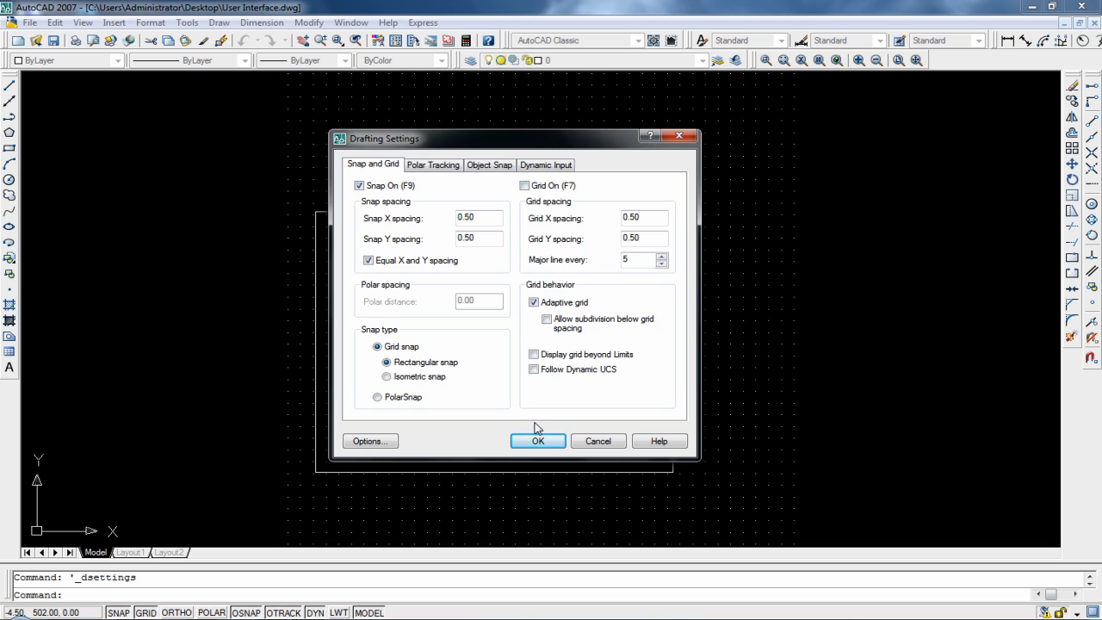
left_click(537, 441)
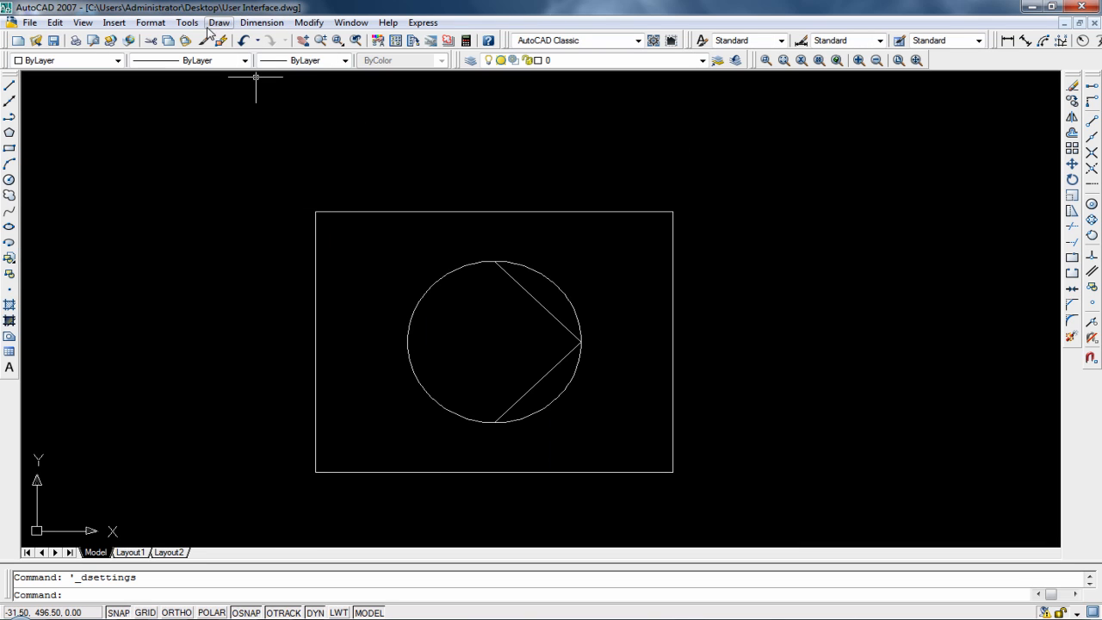
left_click(216, 23)
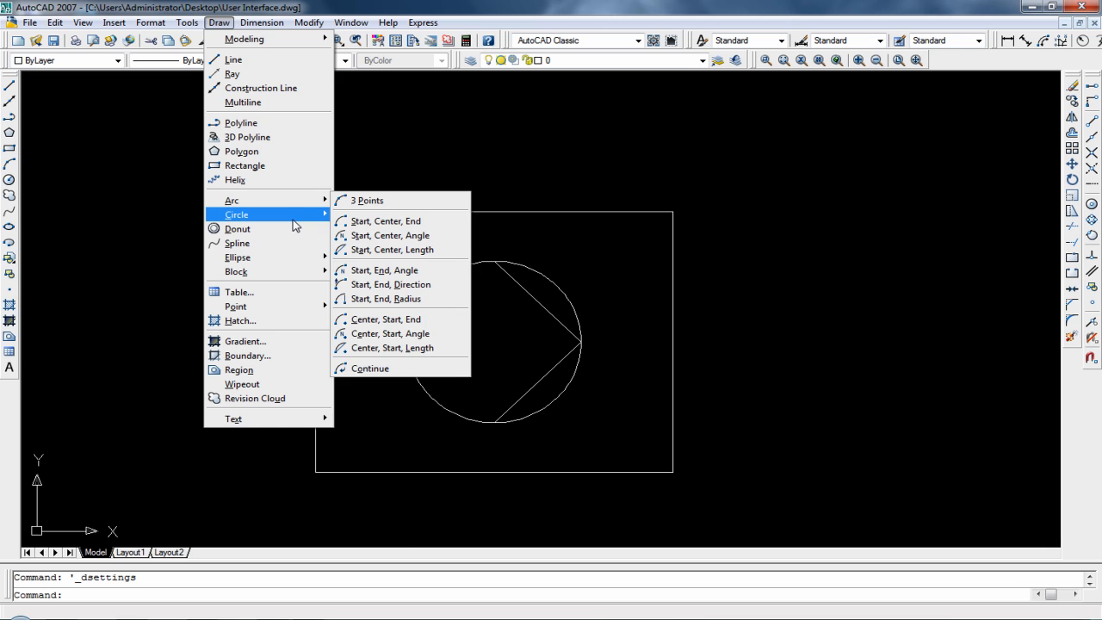
mouse_move(293, 220)
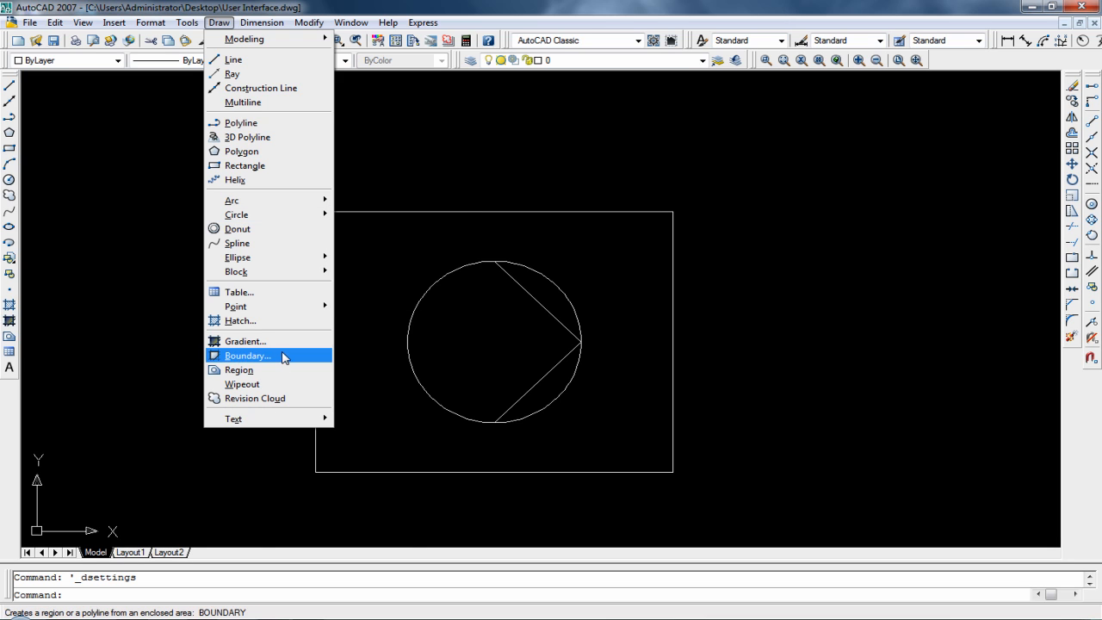
Add a linear dimension to the rectangle's top edge, placing the dimension line above the rectangle
mouse_move(255, 24)
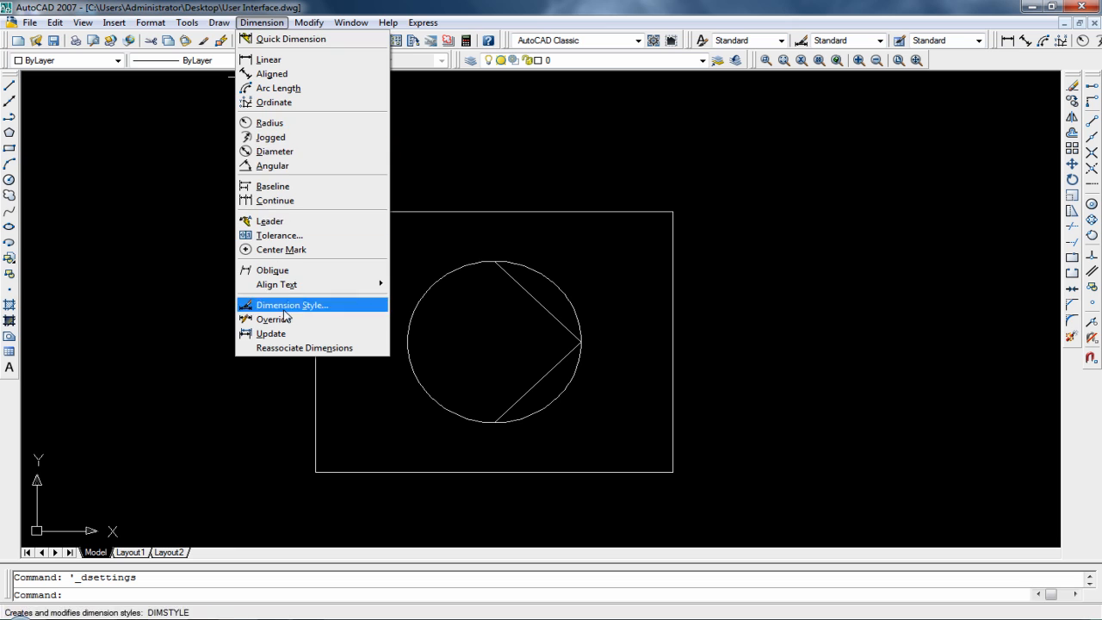
left_click(330, 59)
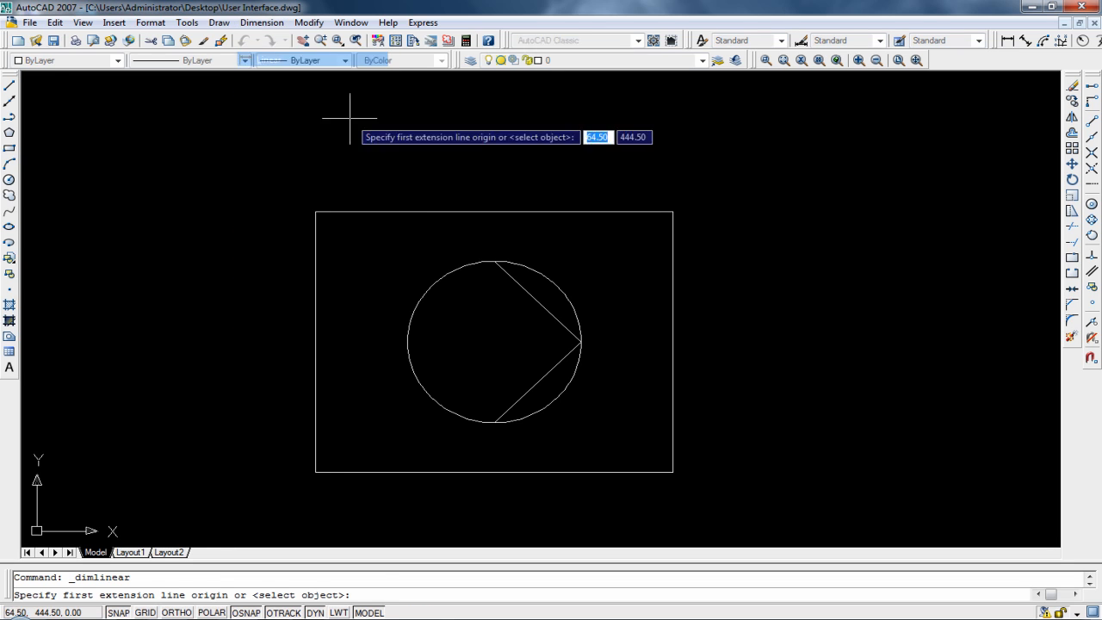
left_click(315, 211)
left_click(673, 211)
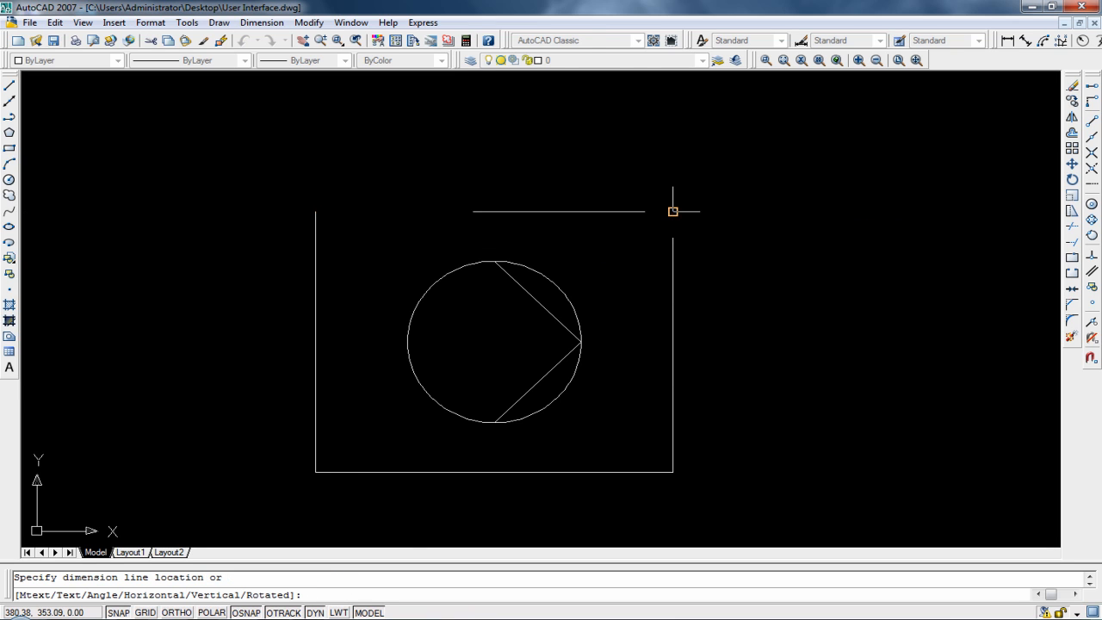
left_click(491, 171)
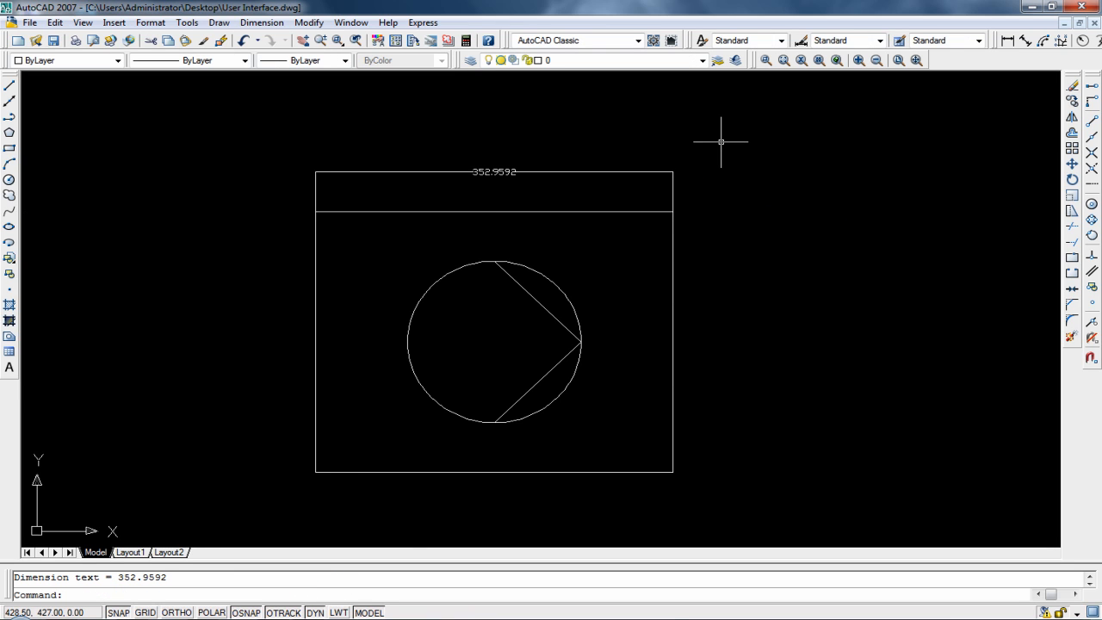
Mirror the circle and its two inner lines about the rectangle's left edge, keeping the source objects
left_click(308, 23)
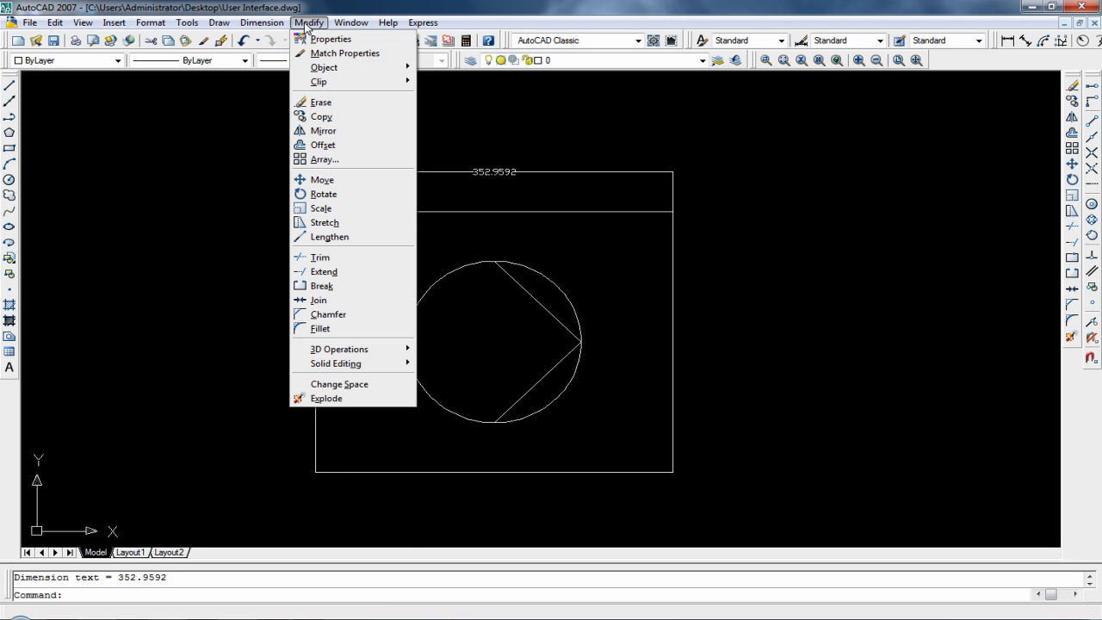
left_click(346, 132)
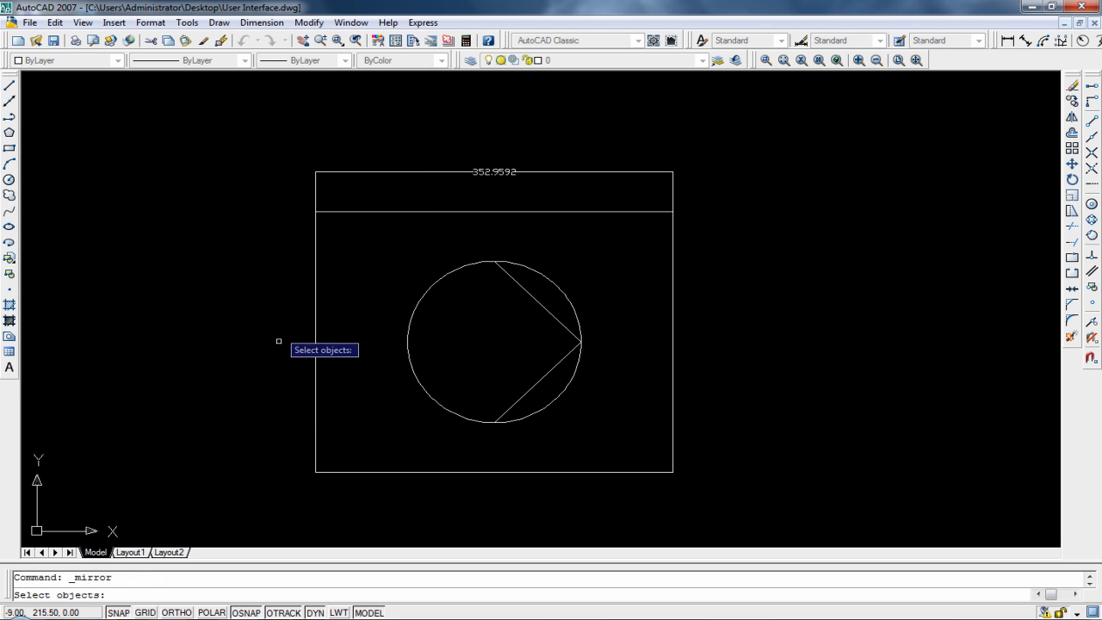
left_click(619, 447)
left_click(374, 238)
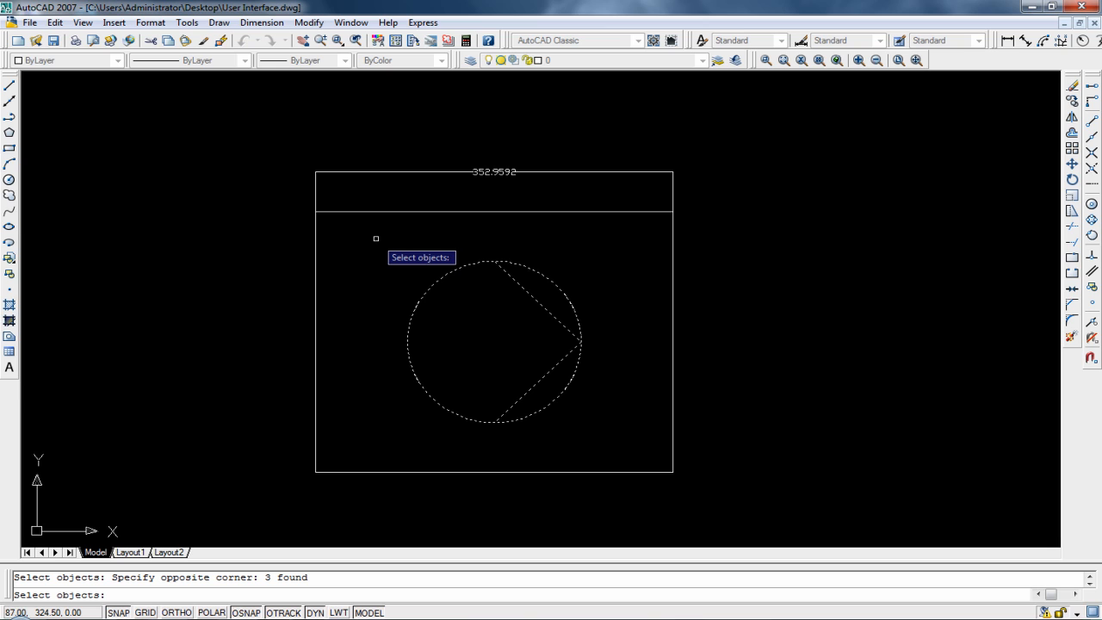
key("Return")
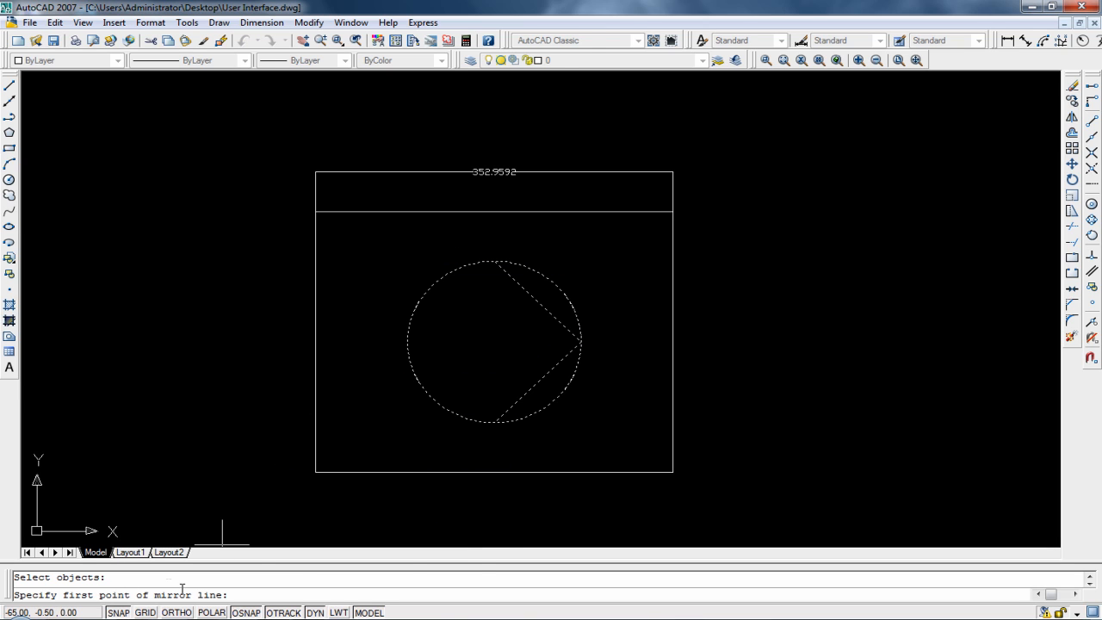
left_click(315, 472)
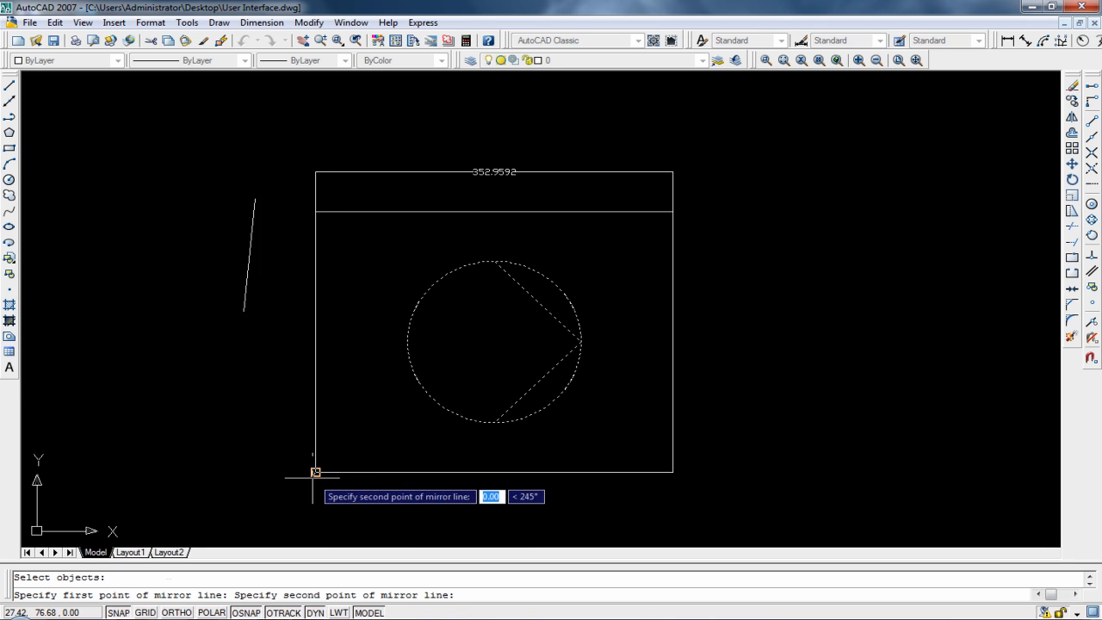
left_click(315, 207)
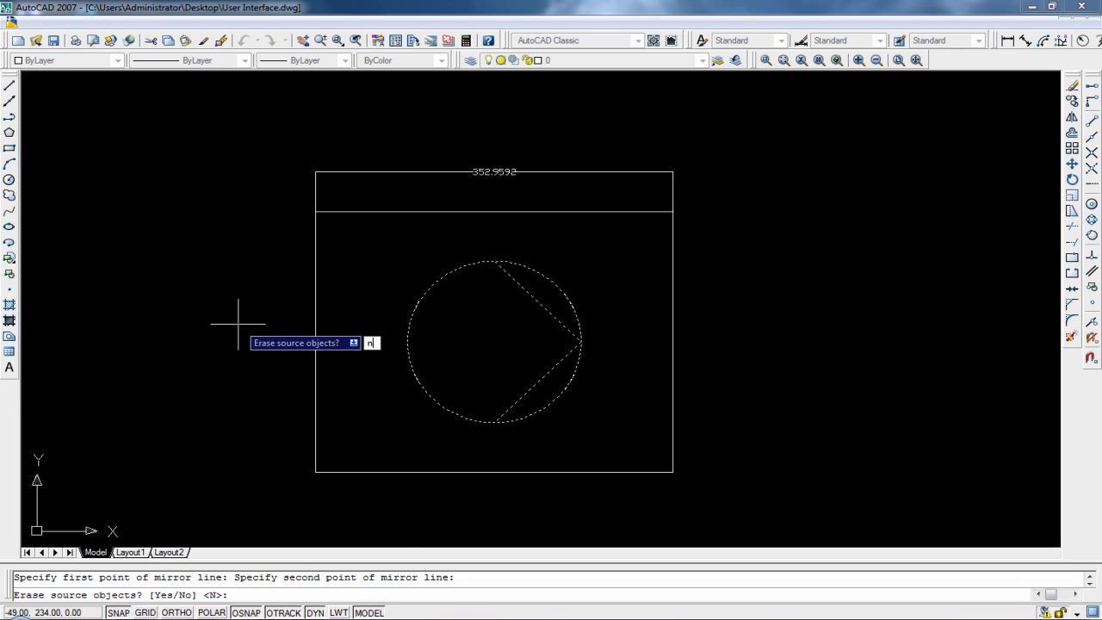
type("n")
key("Return")
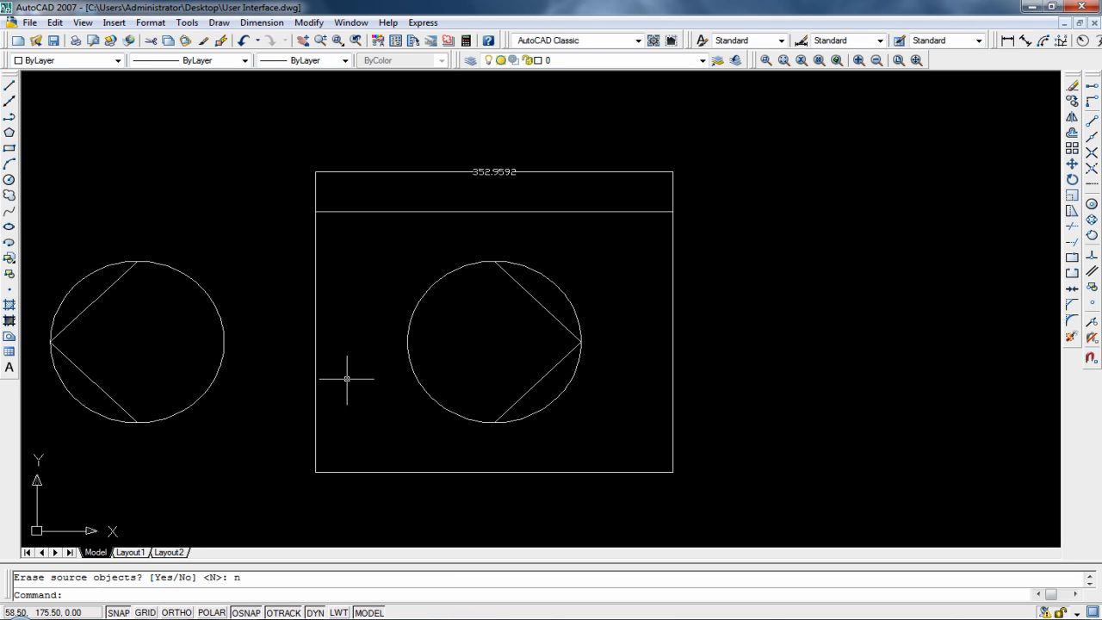
key("Escape")
Erase the mirrored circle and its two lines outside the rectangle
left_click(235, 448)
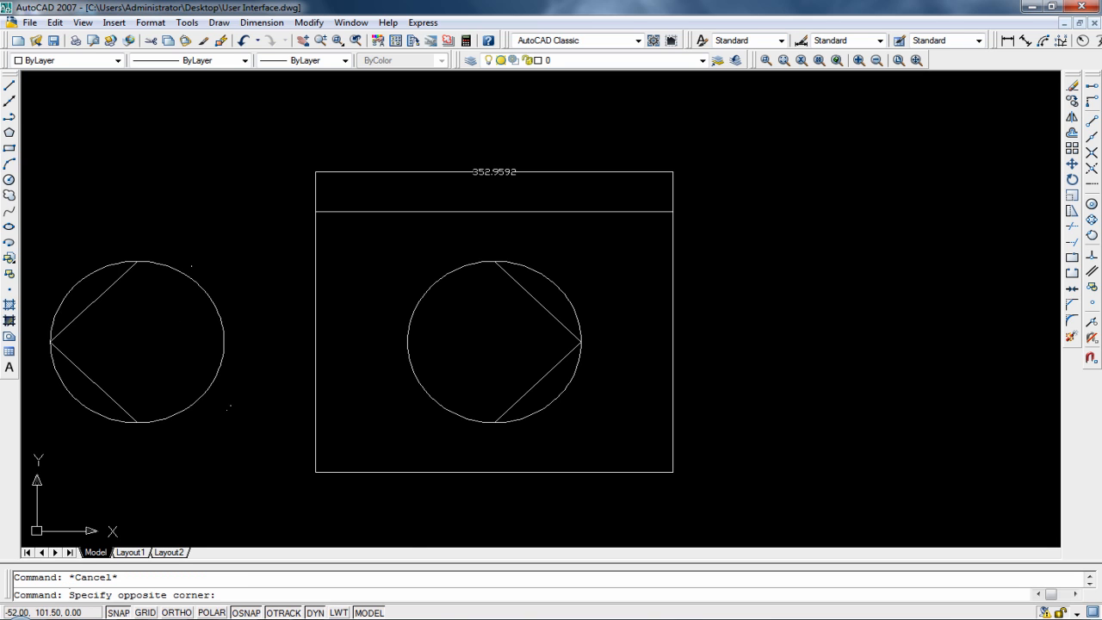
left_click(55, 244)
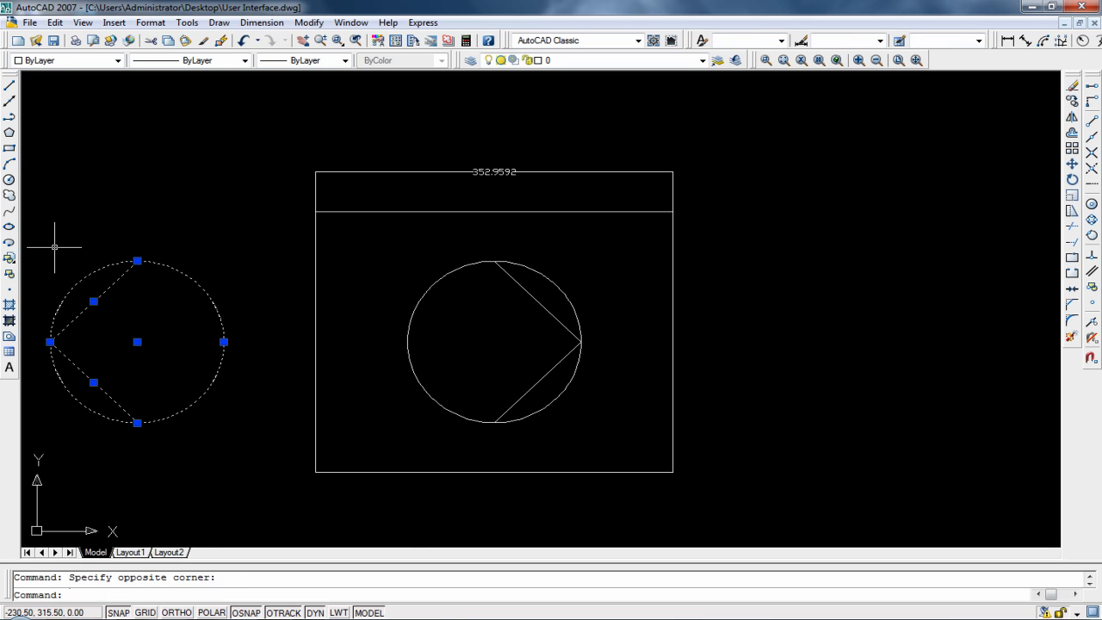
key("Delete")
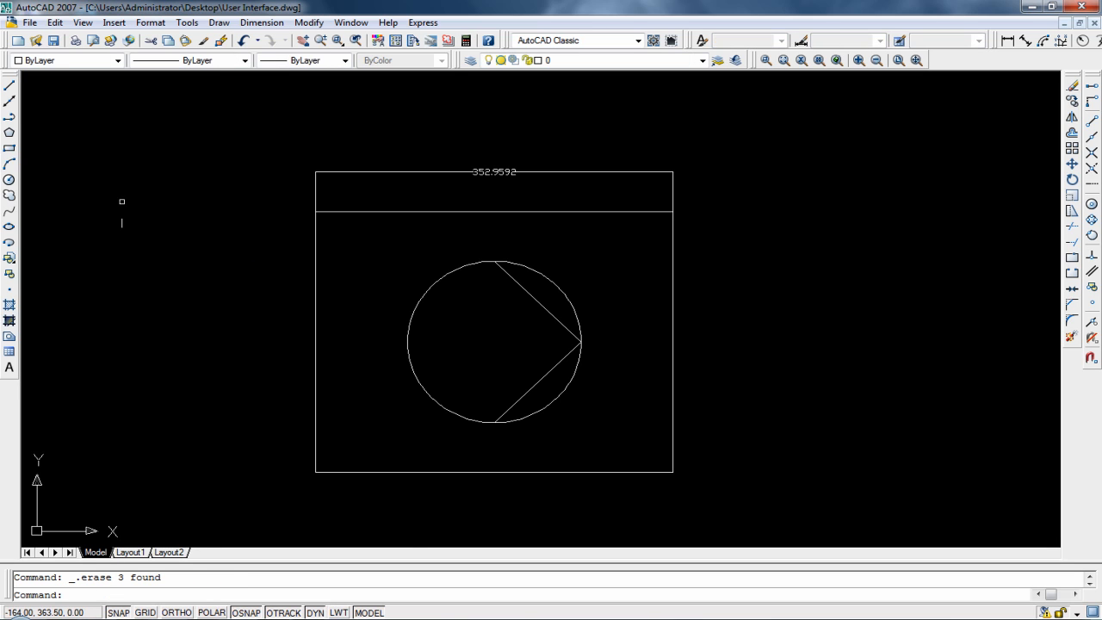
left_click(350, 22)
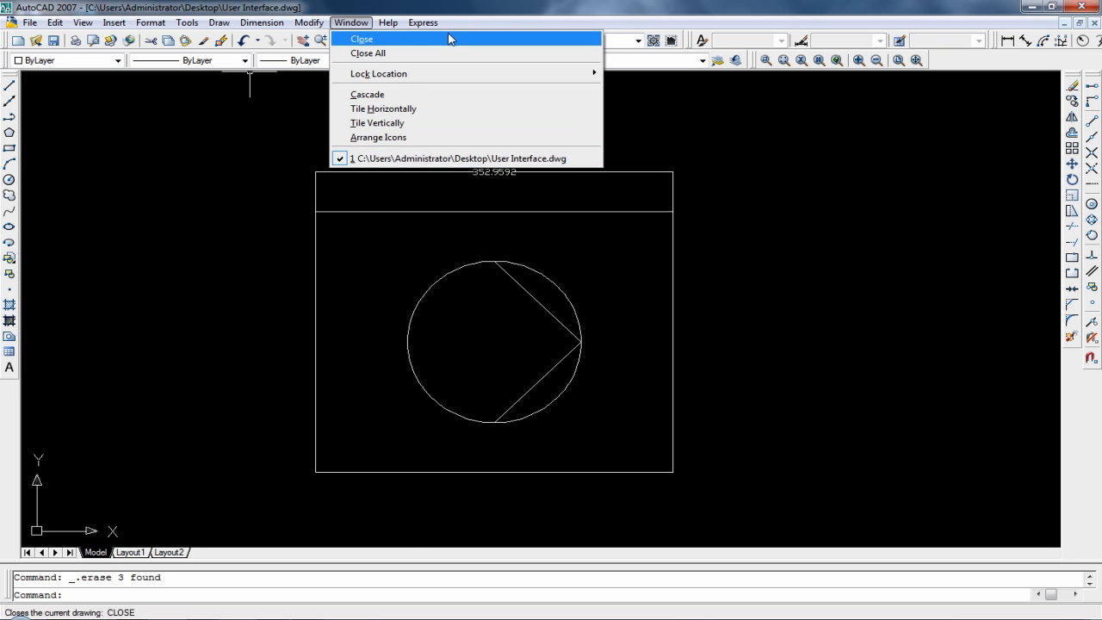
mouse_move(389, 22)
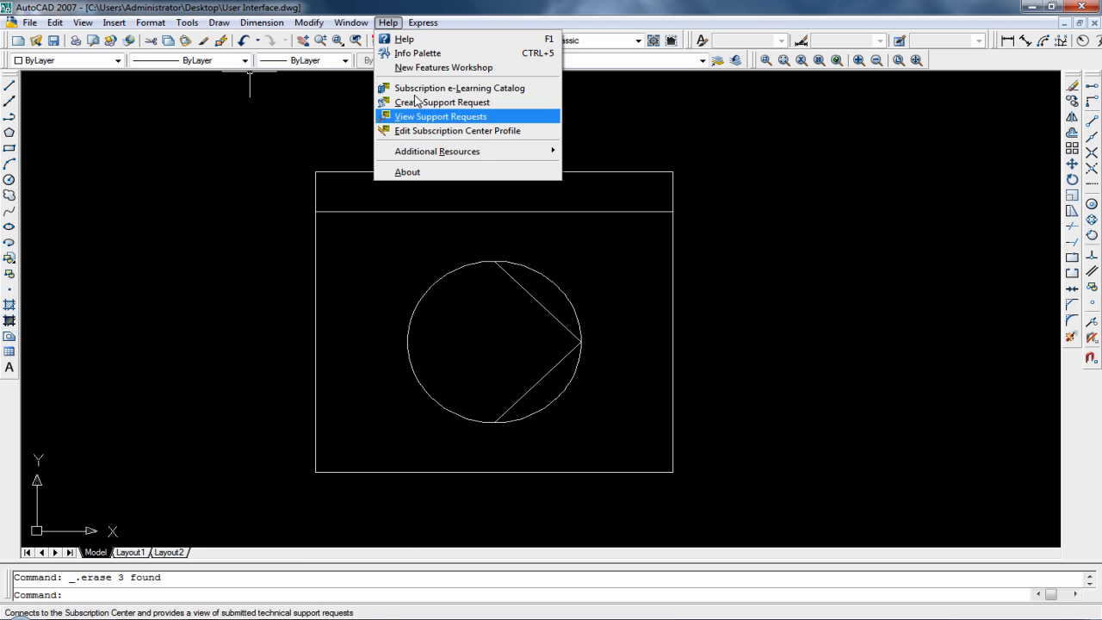
mouse_move(425, 25)
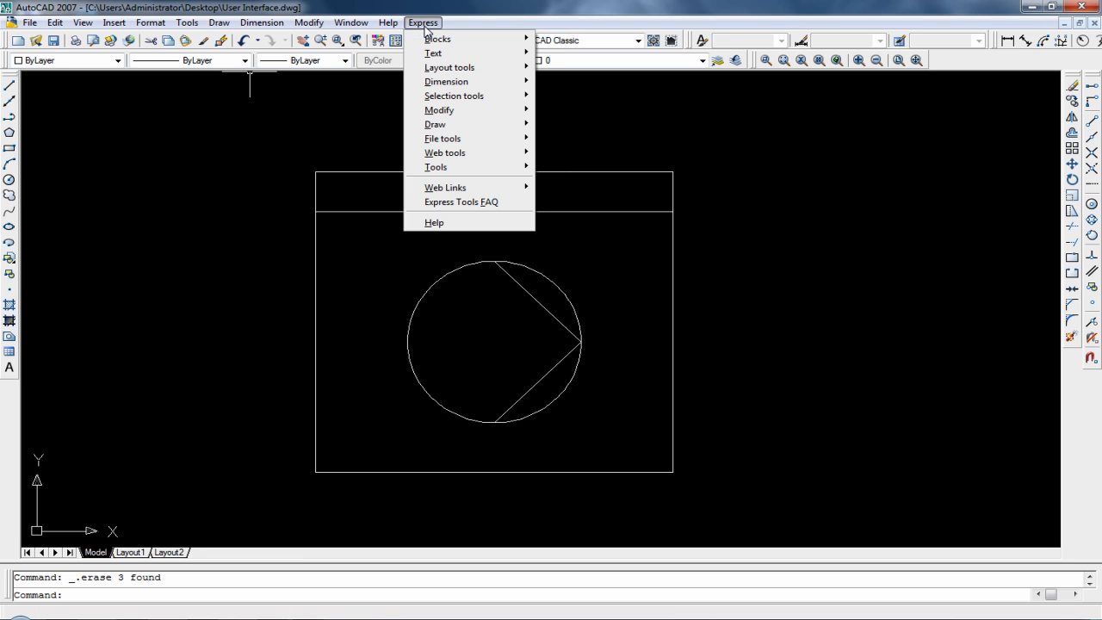
mouse_move(439, 111)
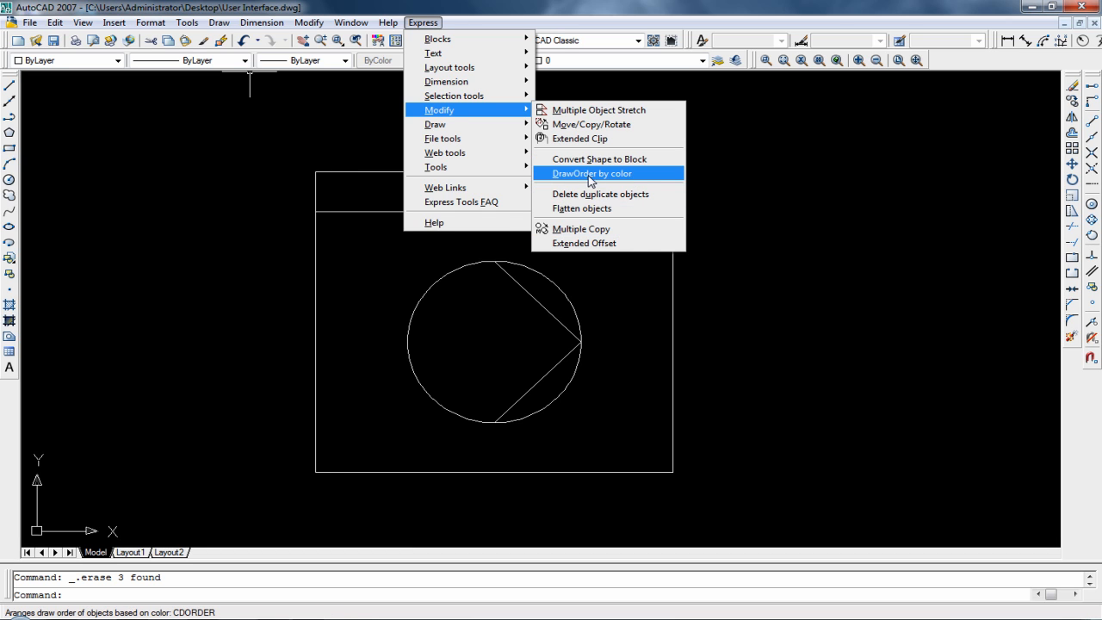
mouse_move(485, 129)
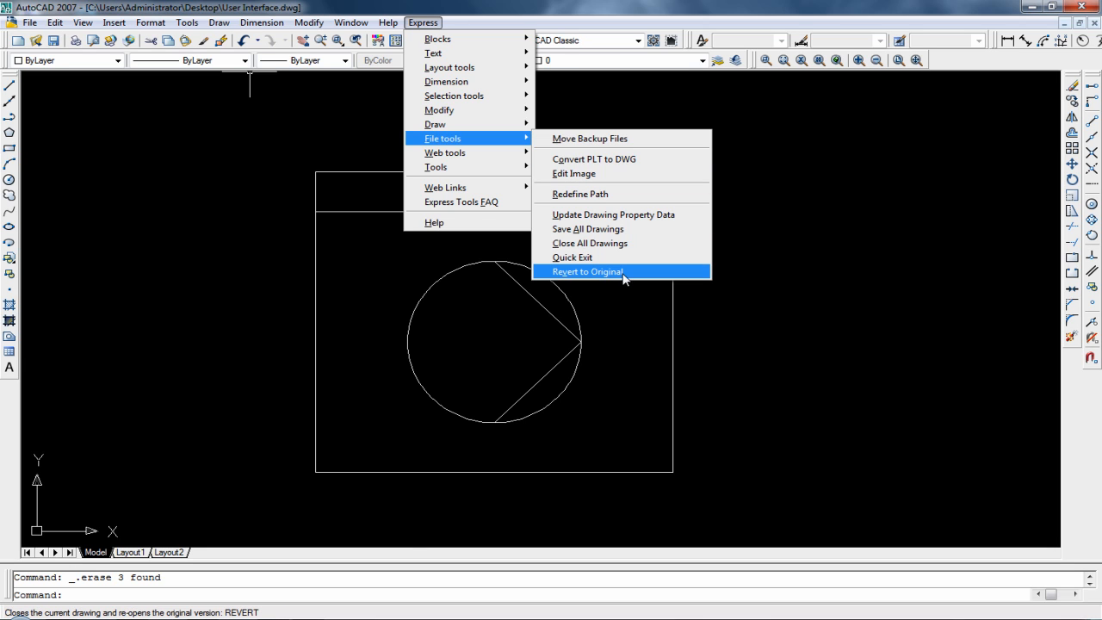
left_click(199, 201)
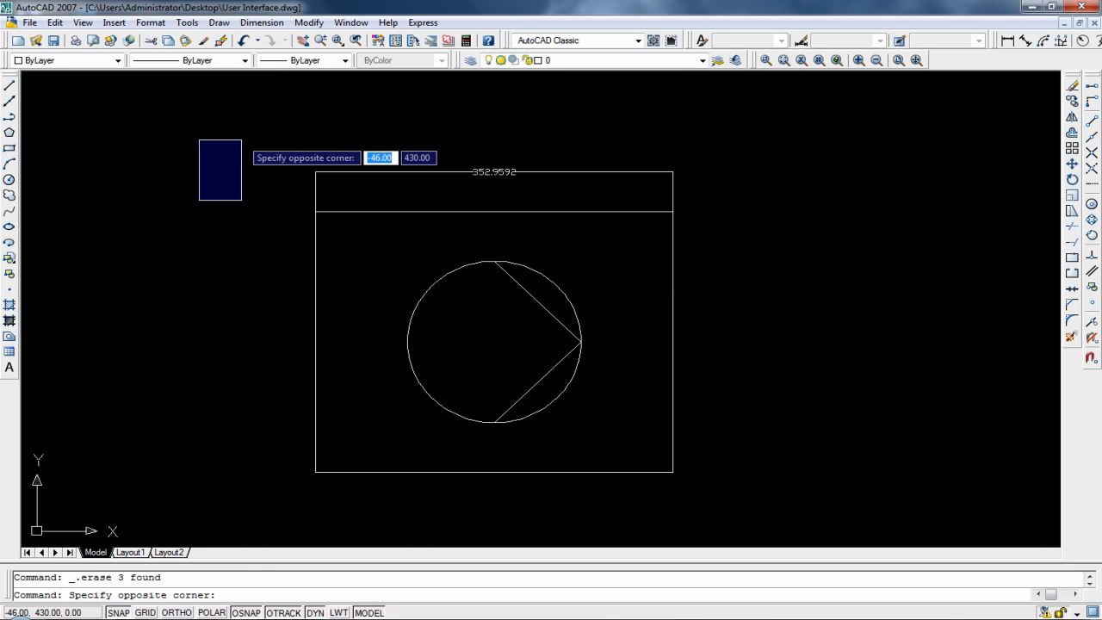
key("Escape")
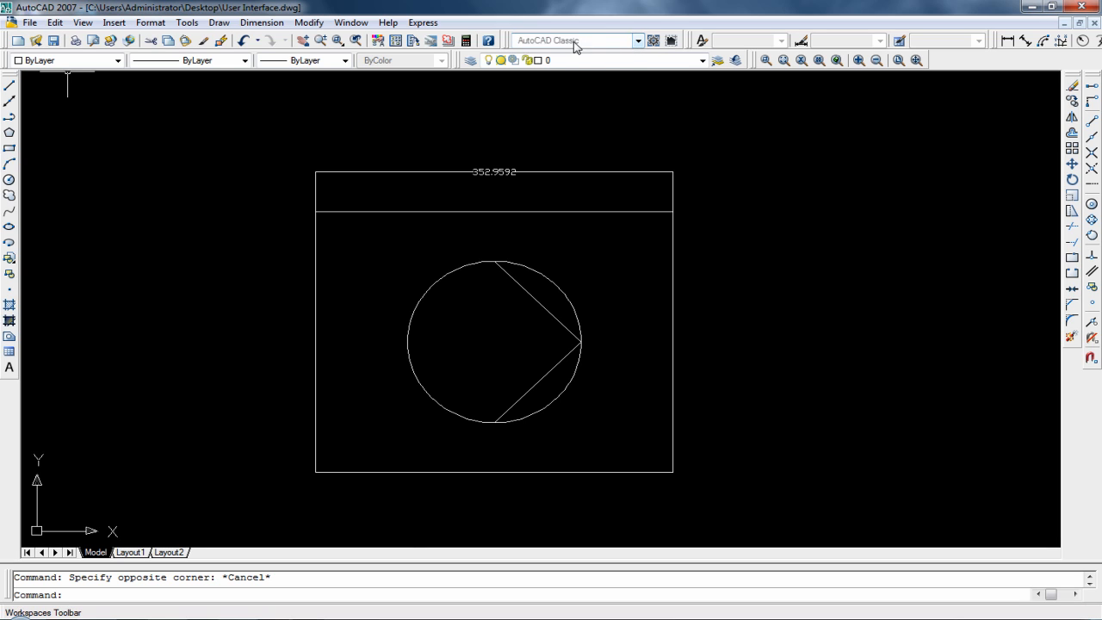
Switch the workspace to 3D Modeling
left_click(638, 41)
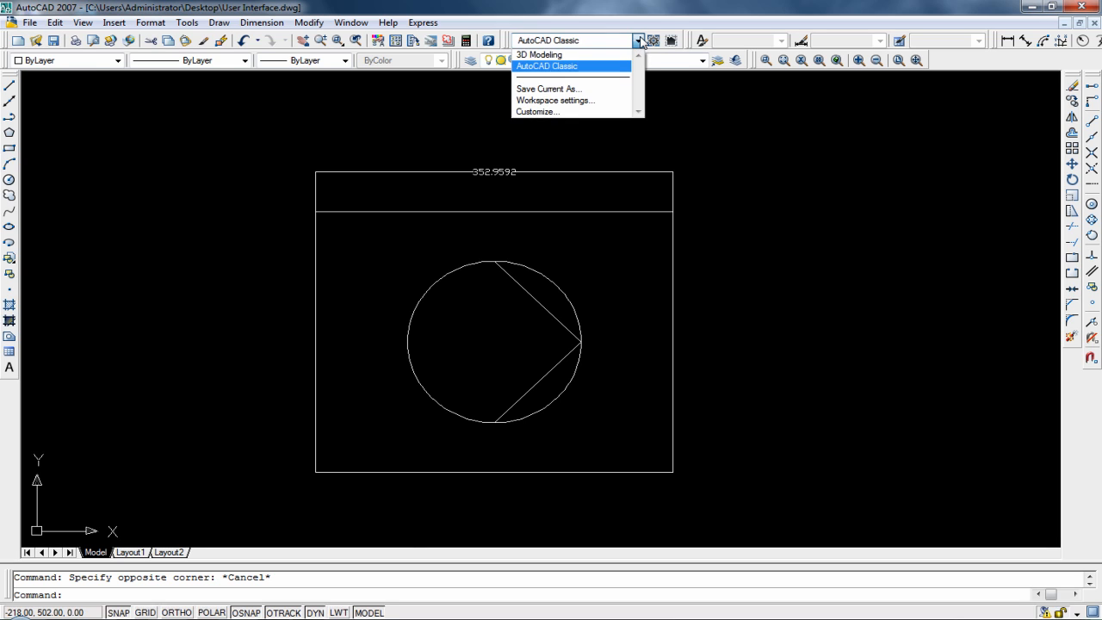
left_click(592, 55)
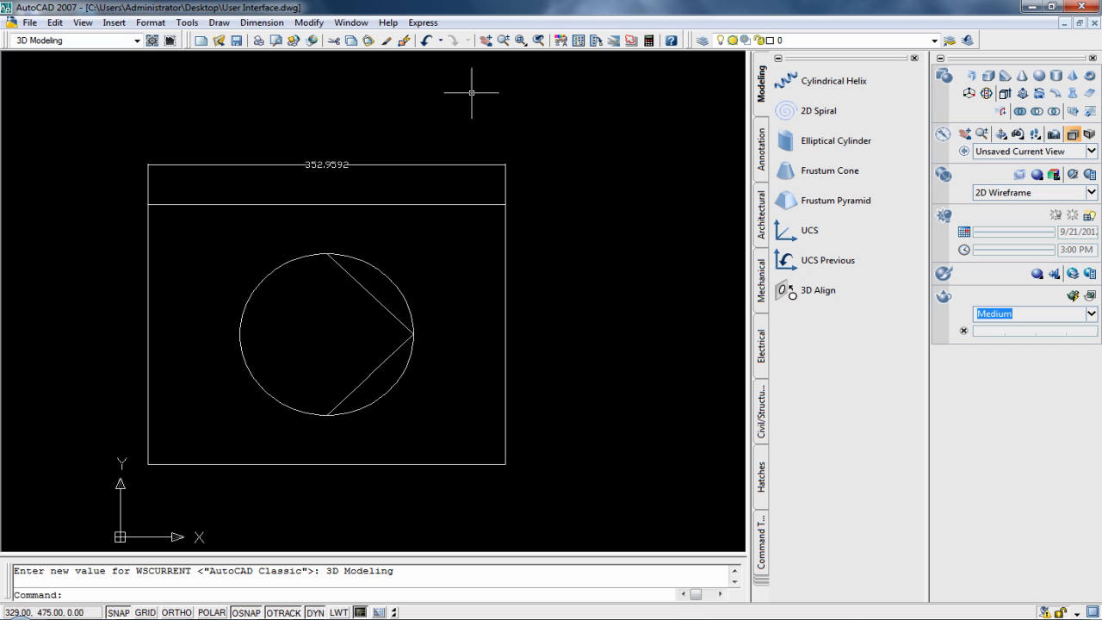
Switch the workspace back to AutoCAD Classic and close the Sheet Set Manager and Tool Palettes
left_click(135, 44)
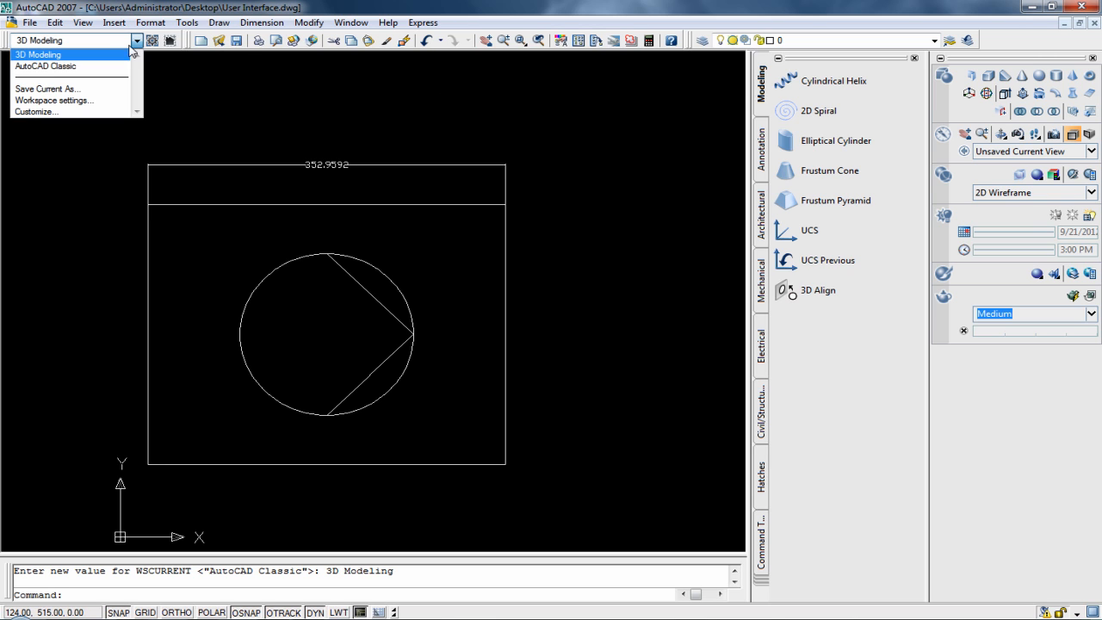
left_click(108, 68)
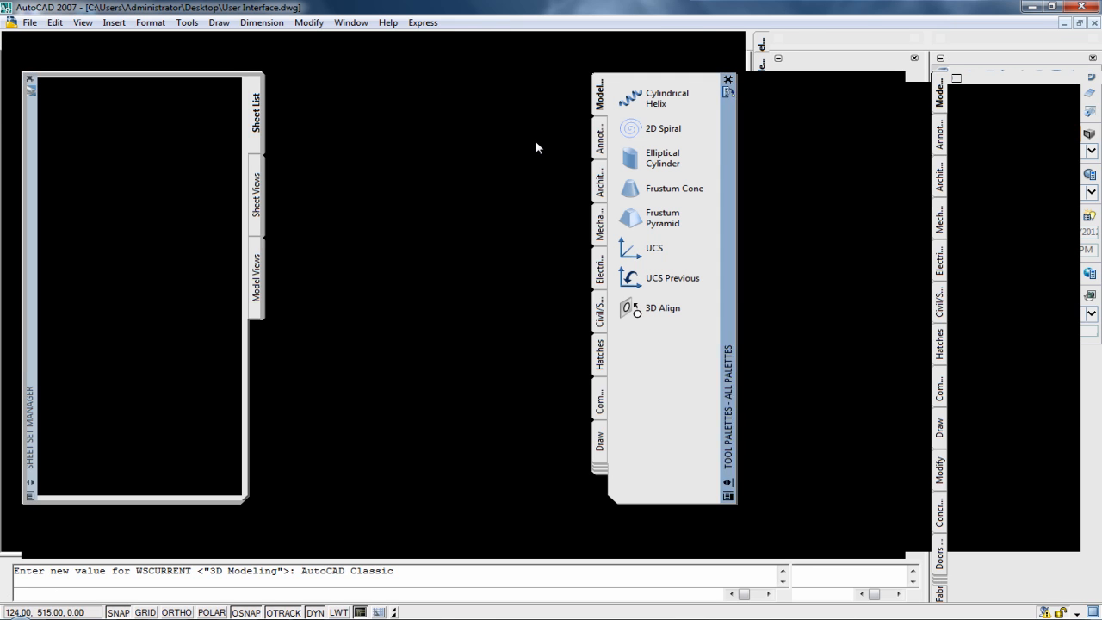
left_click(33, 81)
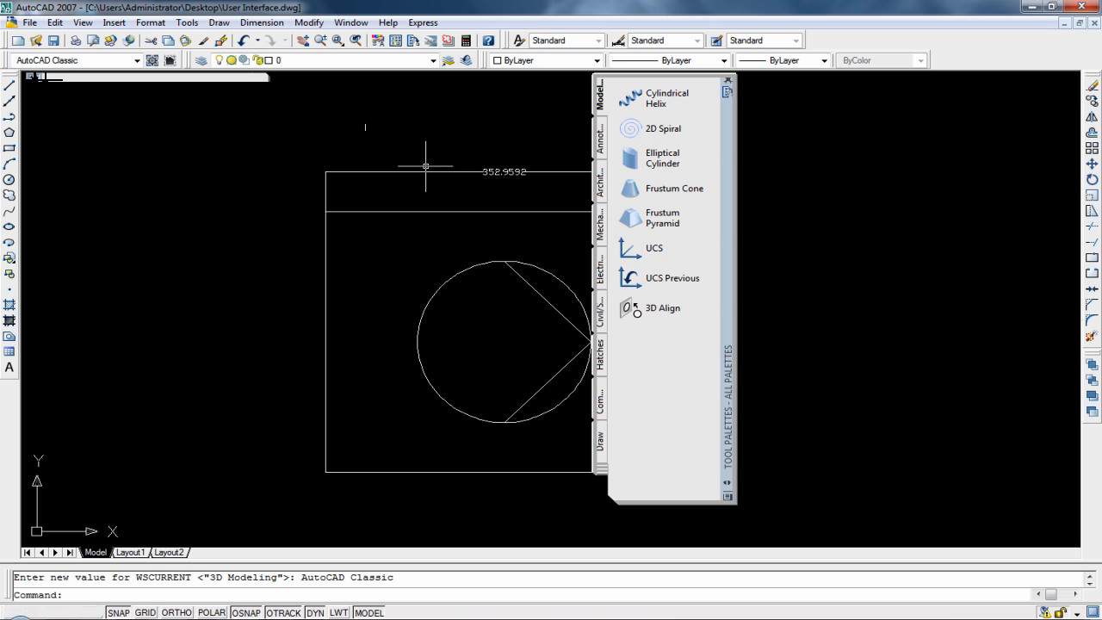
left_click(727, 80)
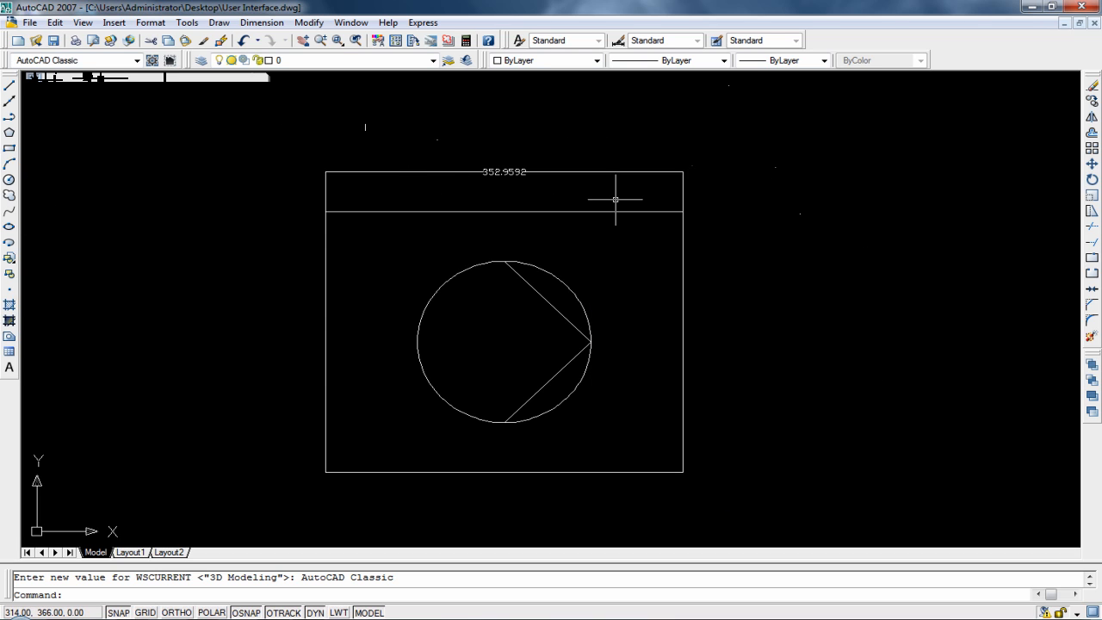
Set the current object color to Red
left_click(595, 60)
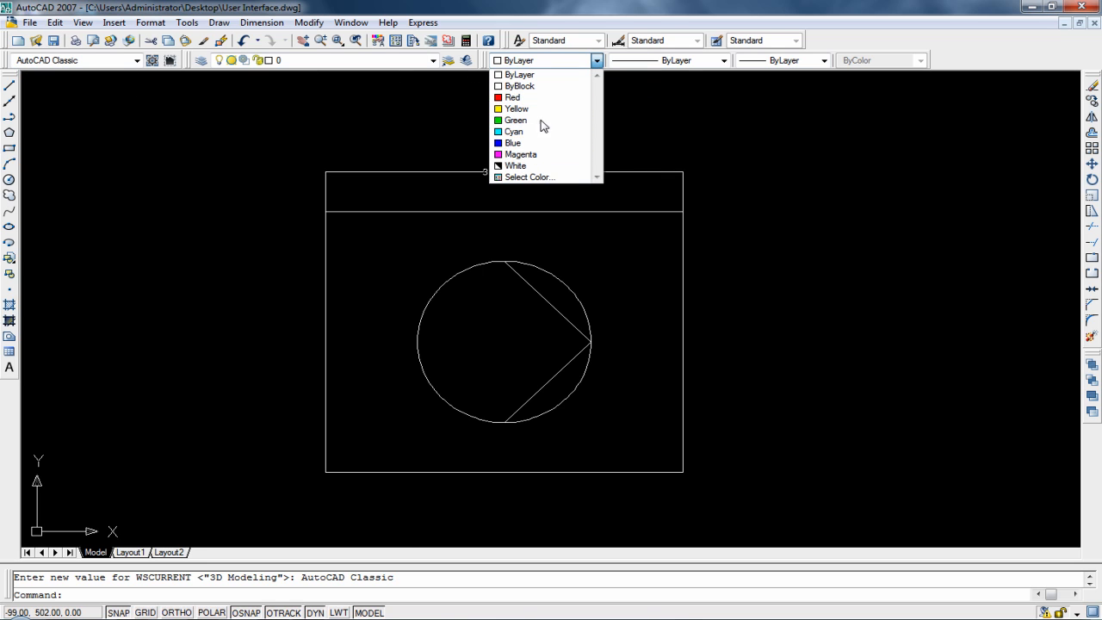
left_click(513, 97)
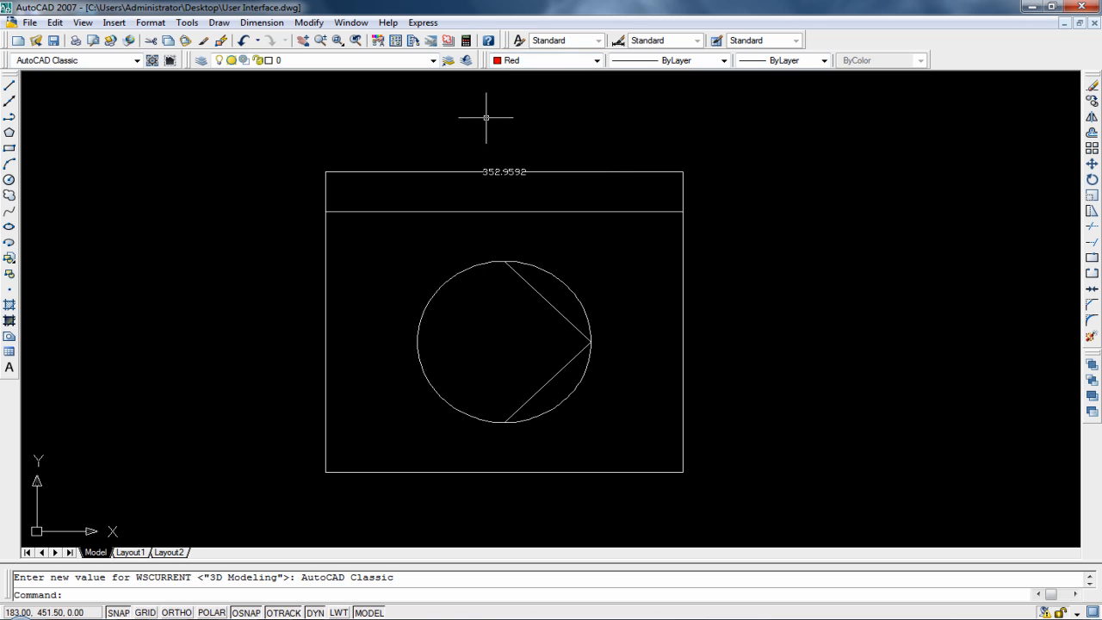
Draw a single, nearly horizontal trial line above the rectangle in the current color, and undo it
left_click(9, 84)
left_click(225, 136)
left_click(573, 129)
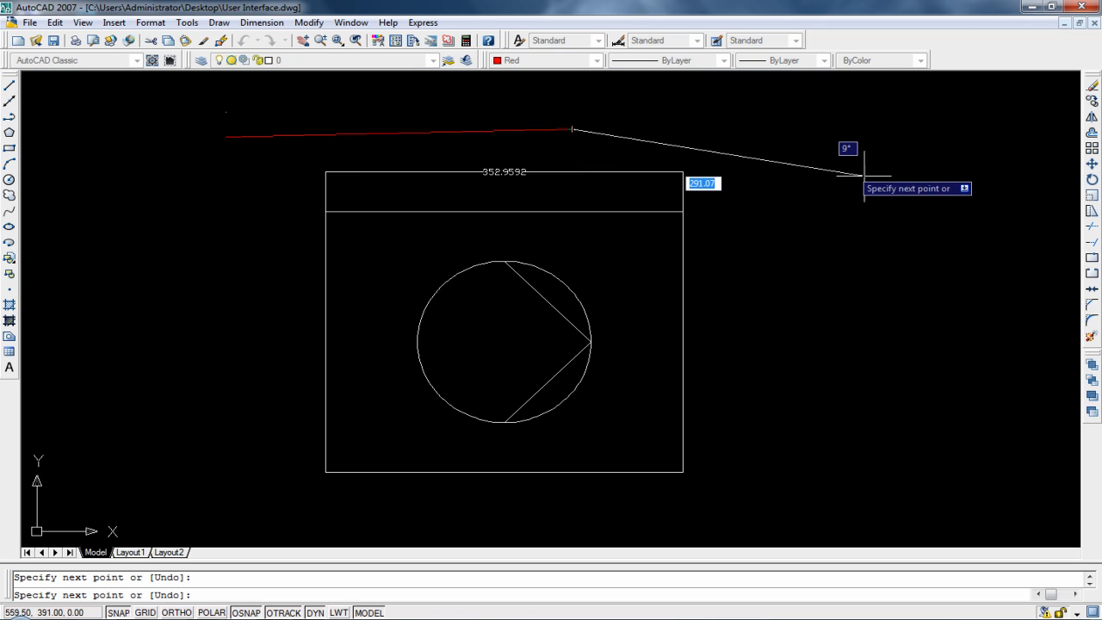
key("Escape")
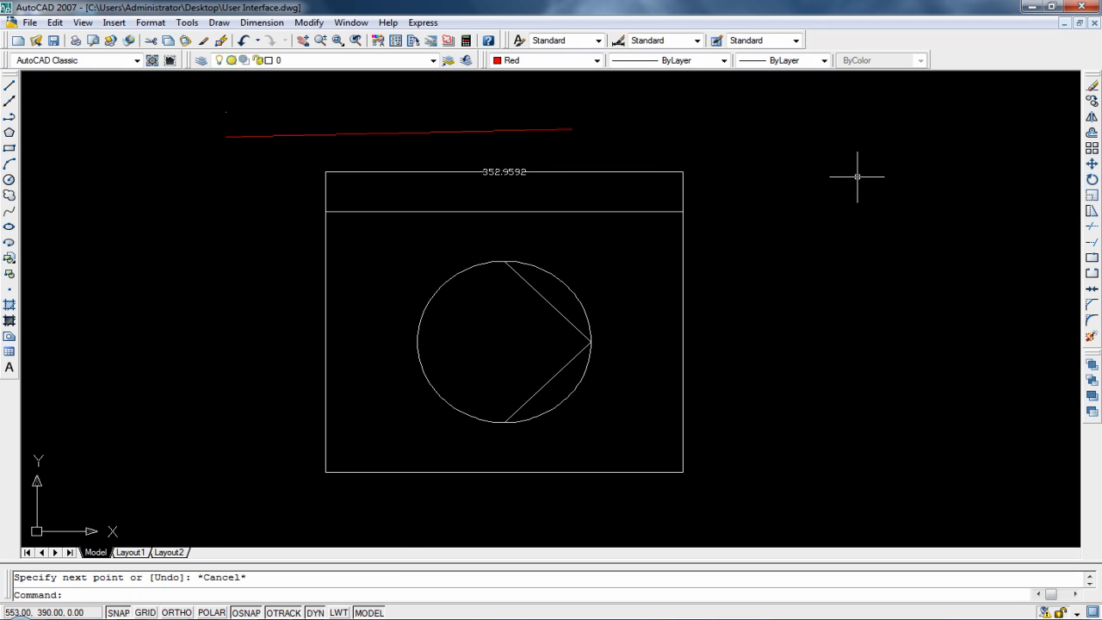
left_click(243, 42)
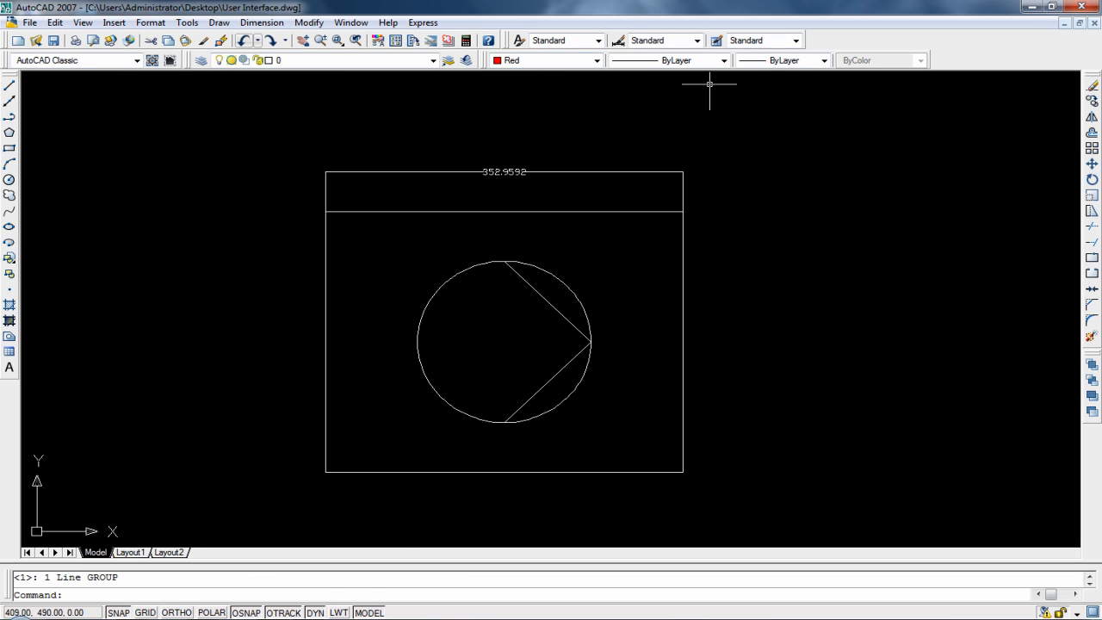
Examine the linetypes available for loading from acad.lin, and close the Linetype Manager without loading any
left_click(724, 60)
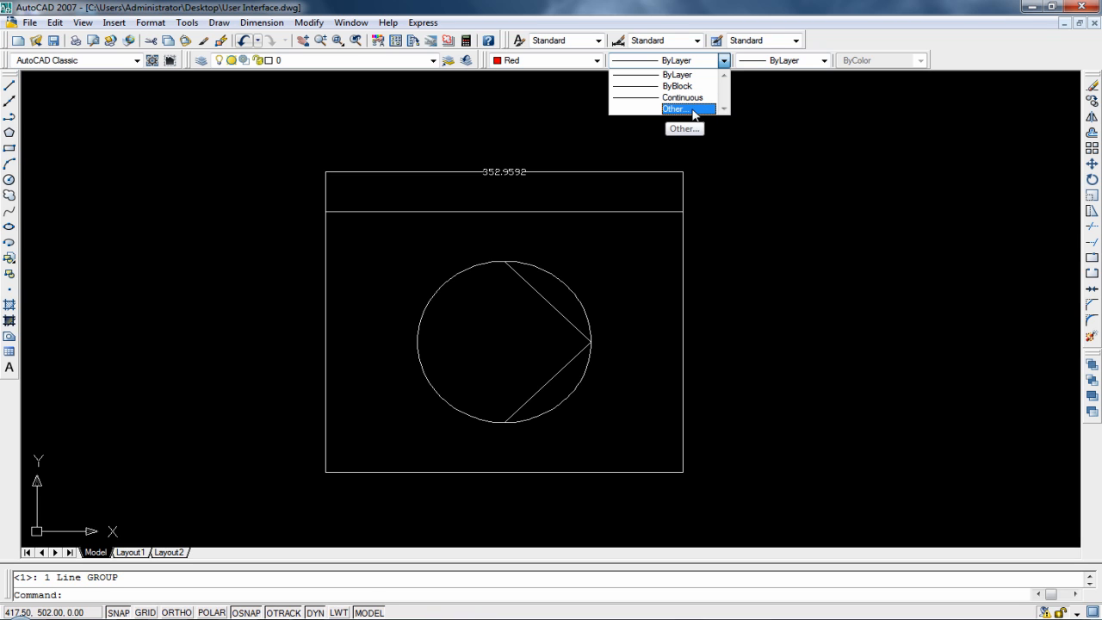
left_click(689, 109)
left_click_drag(552, 179, 642, 144)
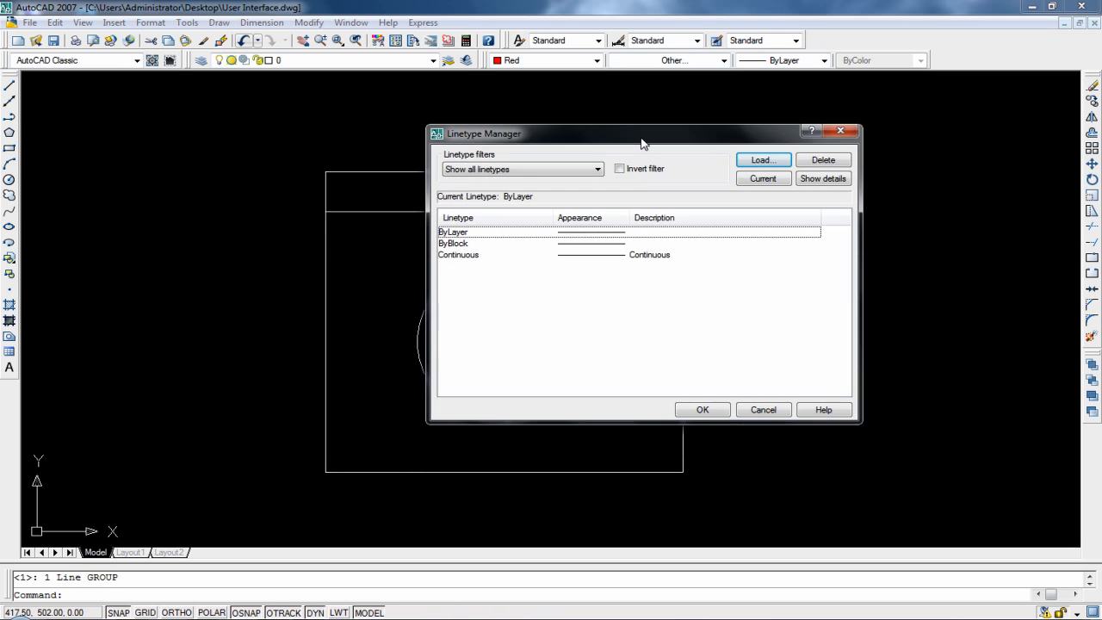
left_click(756, 161)
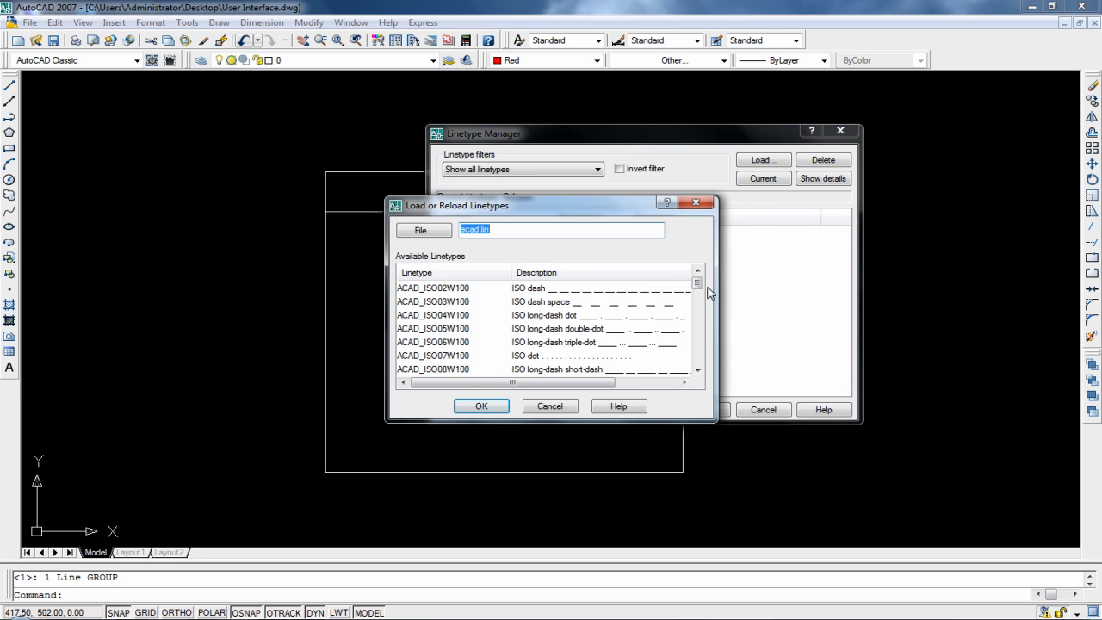
scroll(704, 312, "down", 1)
left_click_drag(703, 306, 697, 276)
left_click(704, 208)
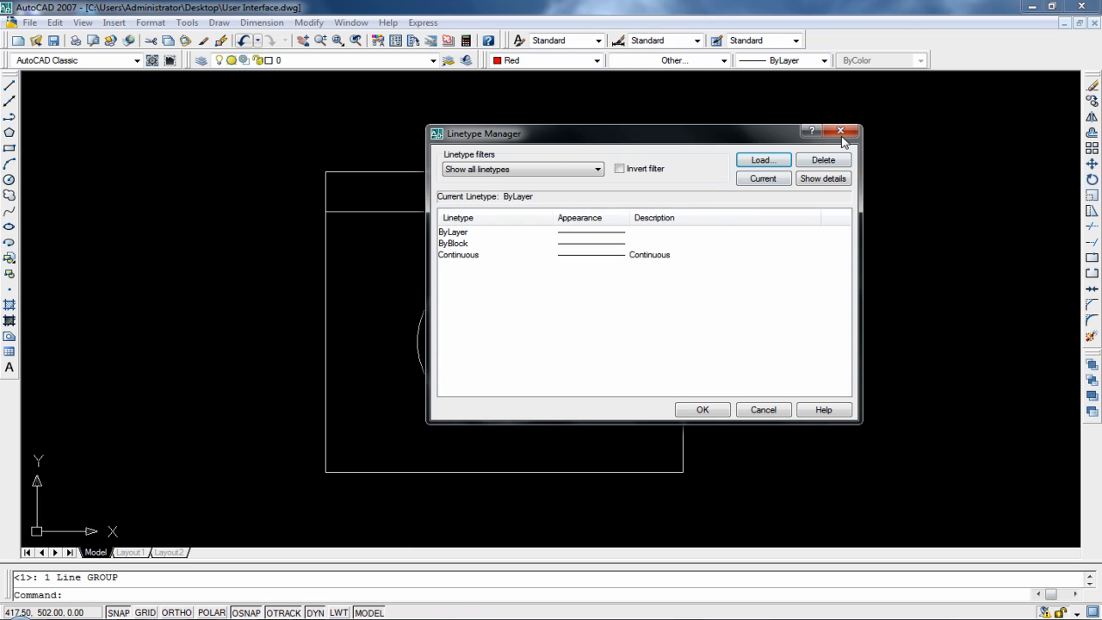
left_click(840, 130)
Set the current lineweight to 0.50 mm
left_click(823, 61)
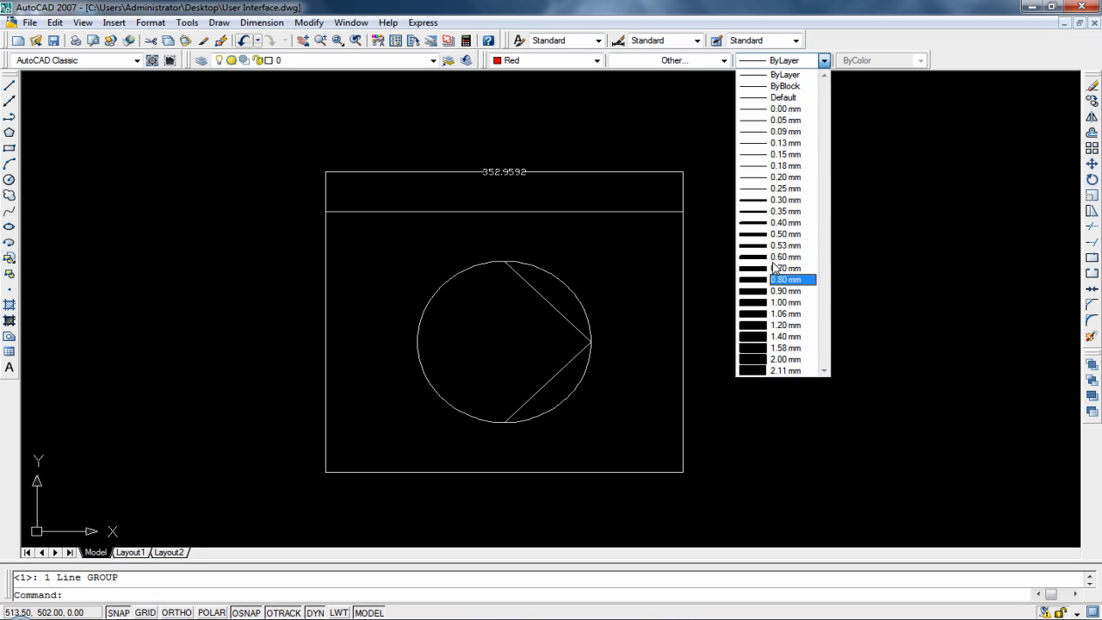
left_click(762, 234)
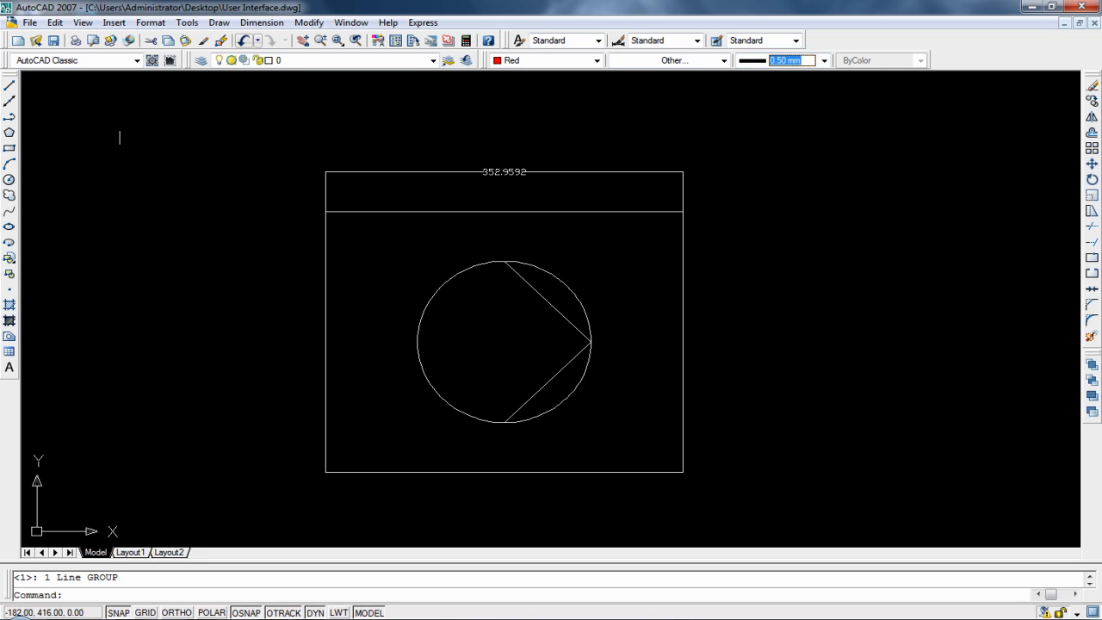
Draw a two-segment trial line above the rectangle, its second segment sloping down past the upper-right corner, and undo it
left_click(10, 84)
left_click(166, 119)
left_click(520, 121)
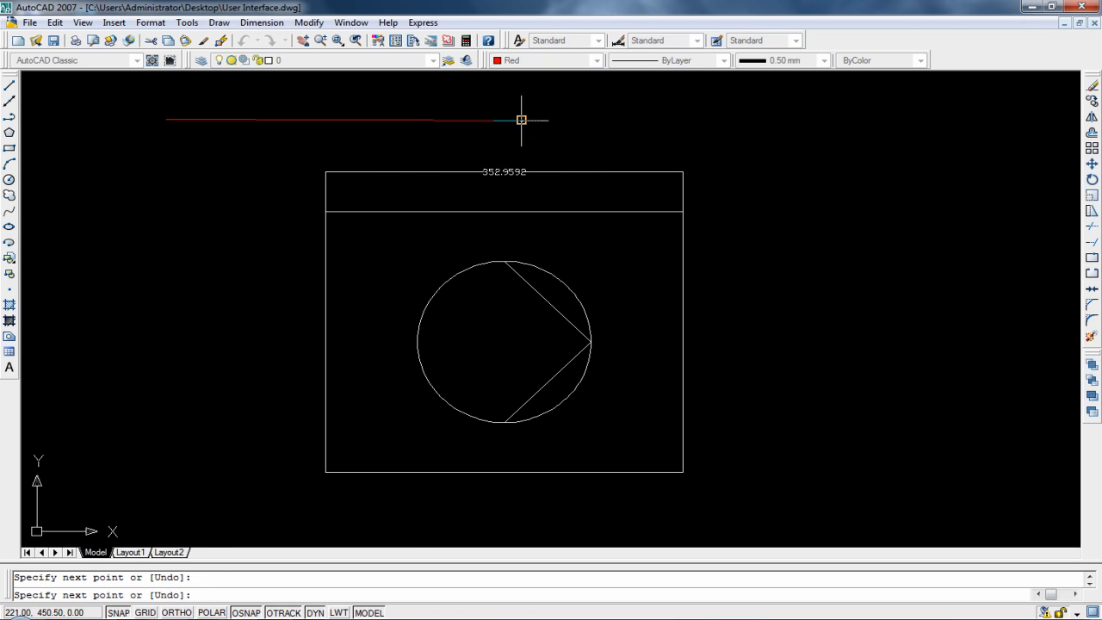
left_click(800, 172)
key("Return")
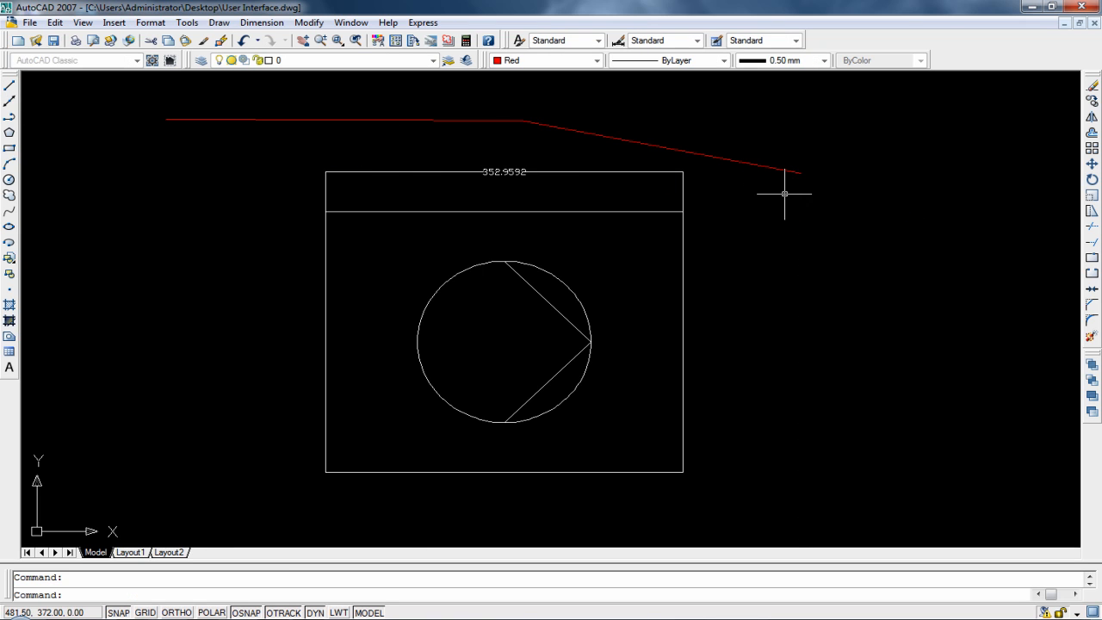
left_click(243, 41)
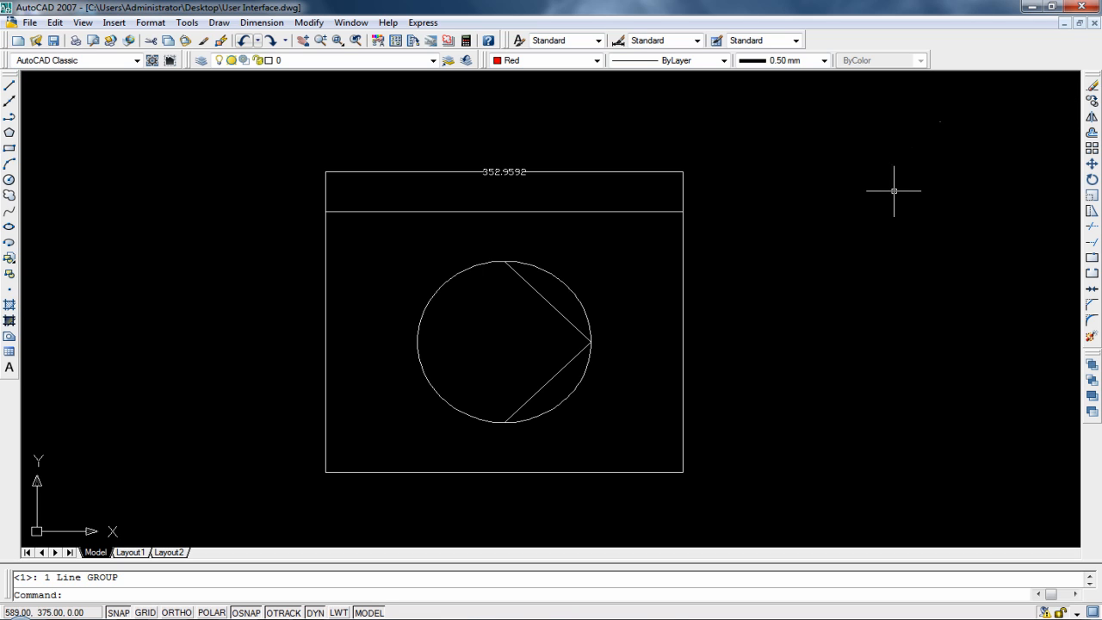
Display the Orbit toolbar, try docking it above the drawing area, and close it
right_click(895, 41)
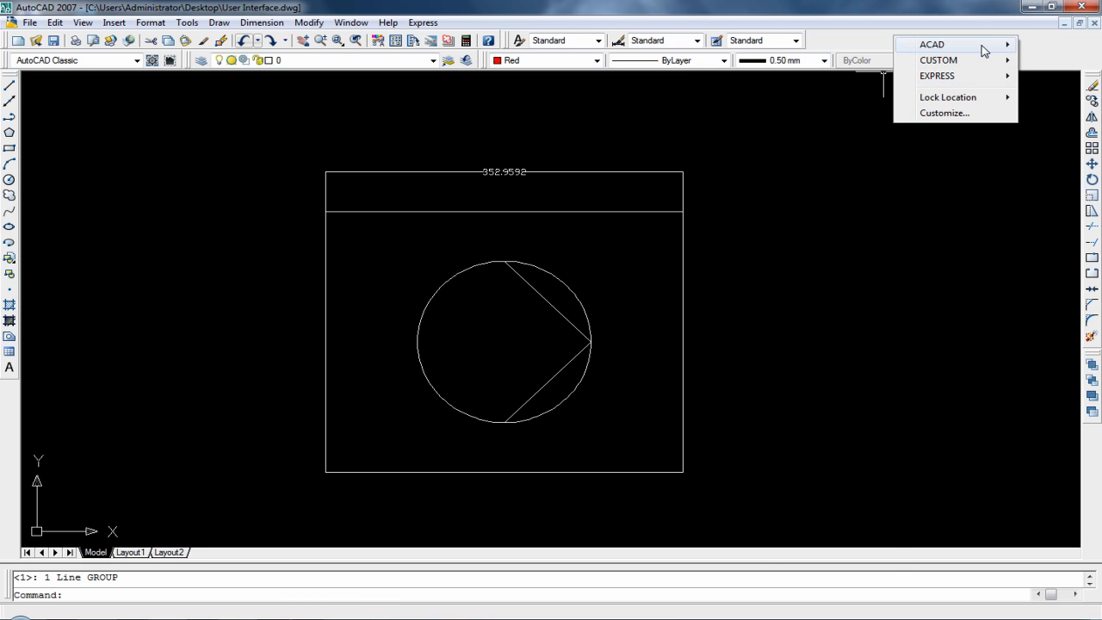
mouse_move(984, 49)
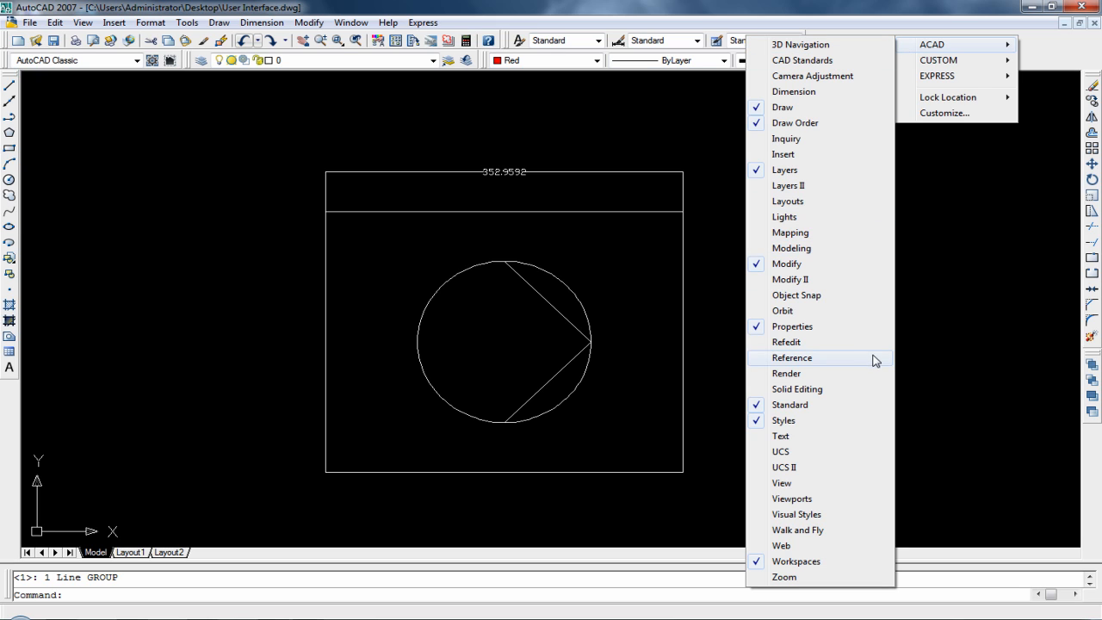
left_click(864, 319)
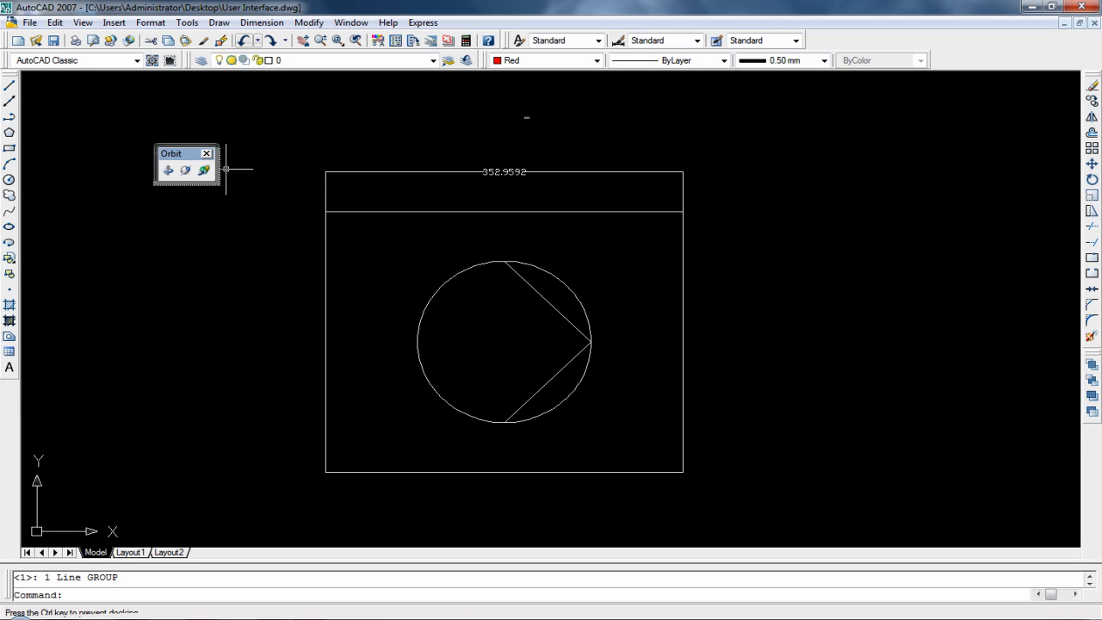
double_click(187, 154)
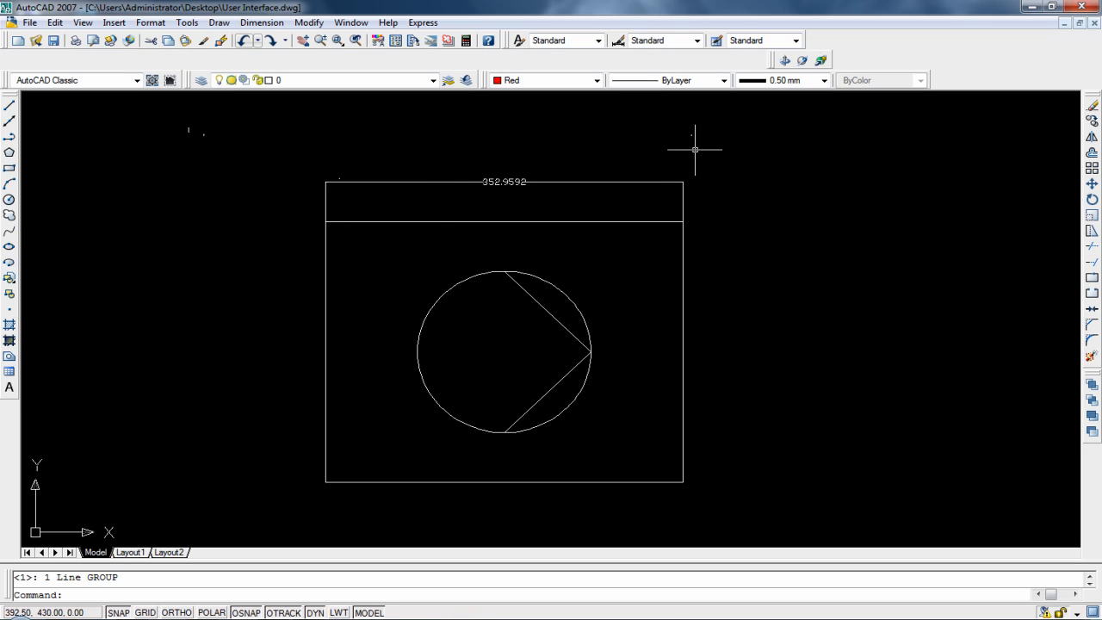
left_click_drag(777, 60, 821, 157)
left_click(792, 115)
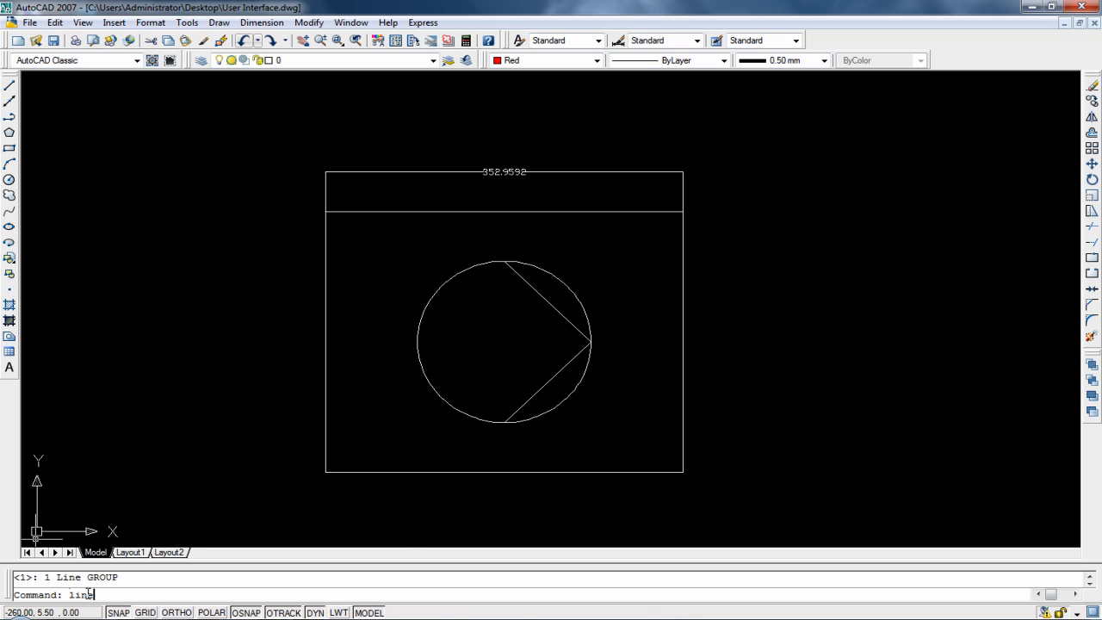
Draw a circle with a radius of about 113 units outside the rectangle, beside its left edge
key("Return")
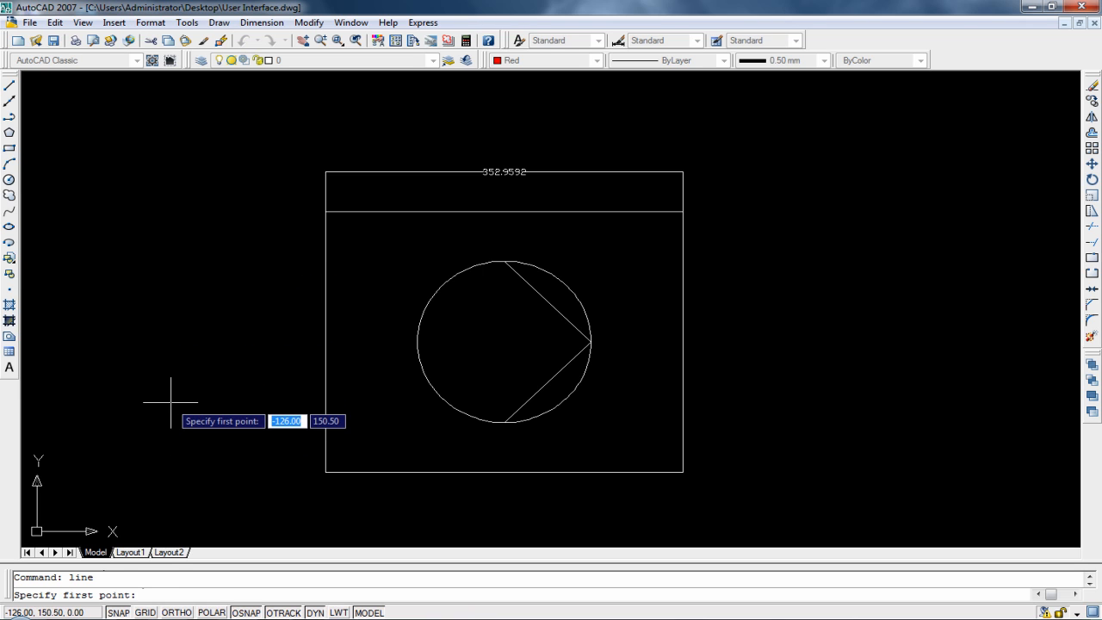
key("Escape")
type("c")
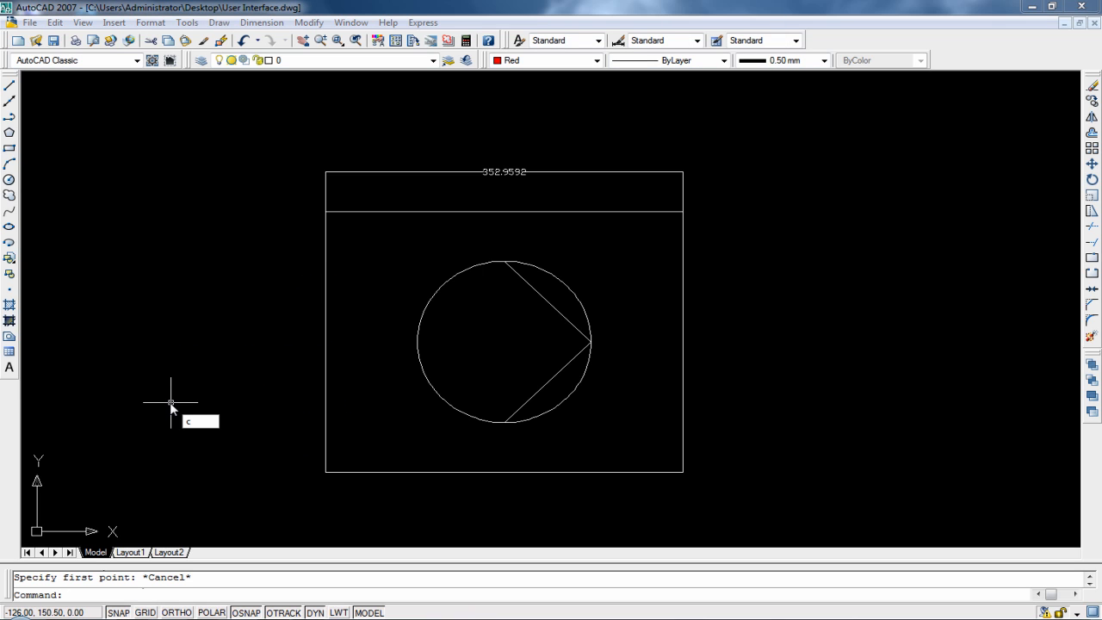
key("Return")
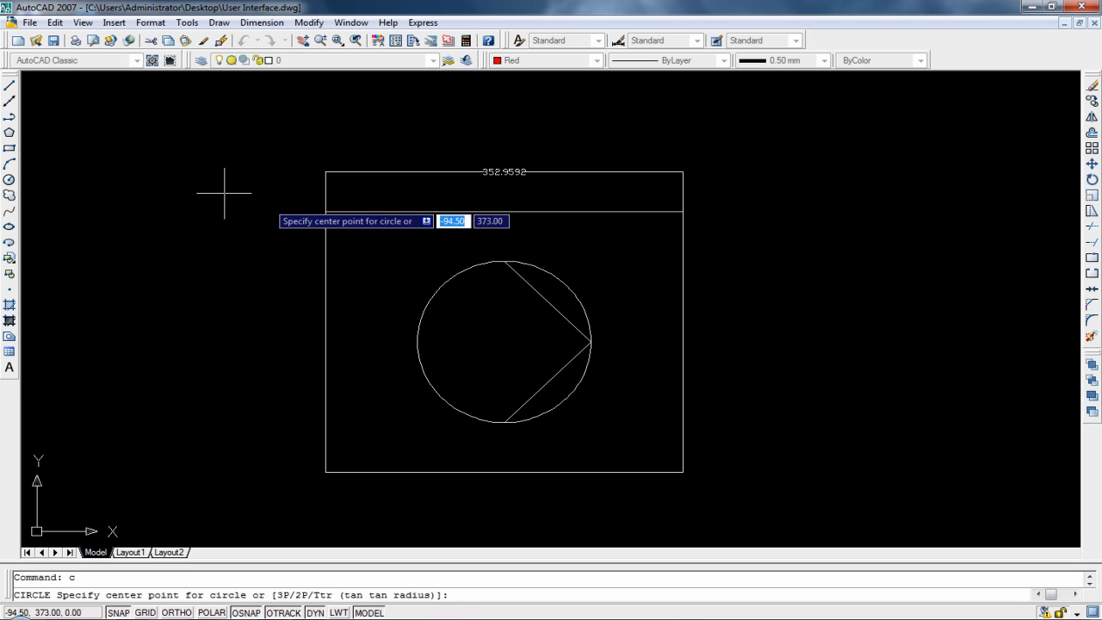
left_click(195, 276)
left_click(287, 216)
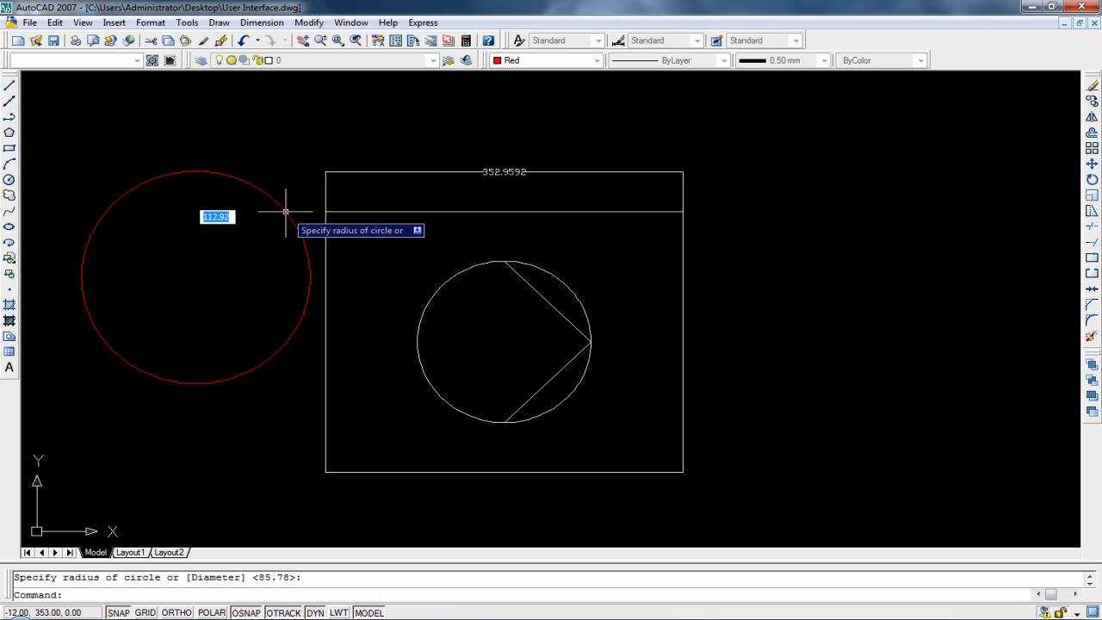
key("Escape")
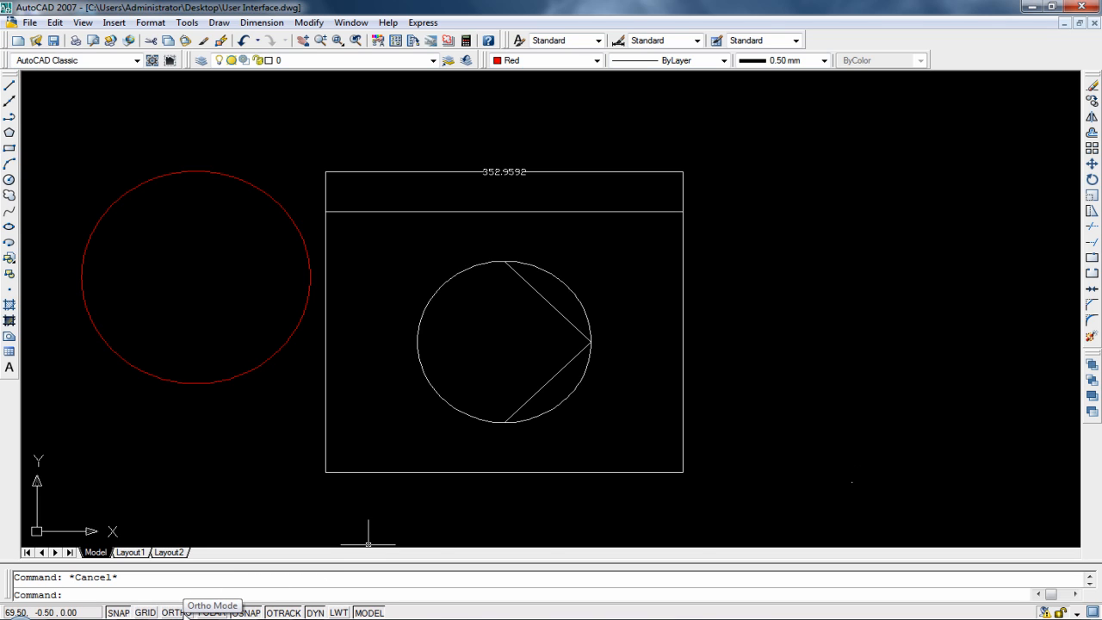
Turn on Ortho mode and draw four connected horizontal and vertical line segments beside the rectangle's right edge, with the last one running upward past the first
left_click(177, 612)
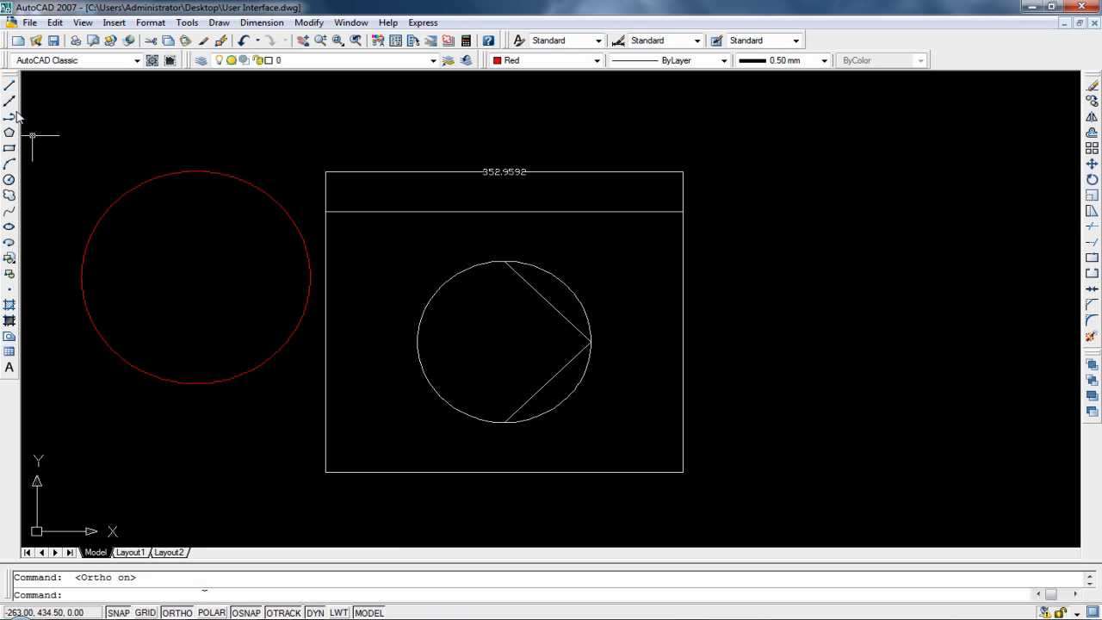
left_click(10, 85)
left_click(700, 121)
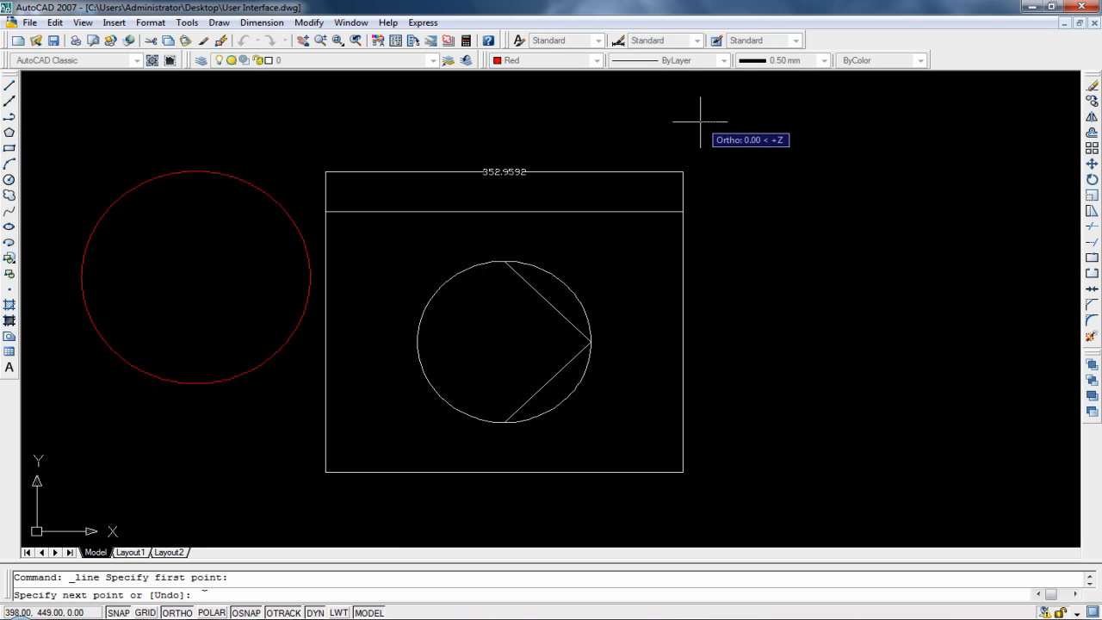
left_click(918, 121)
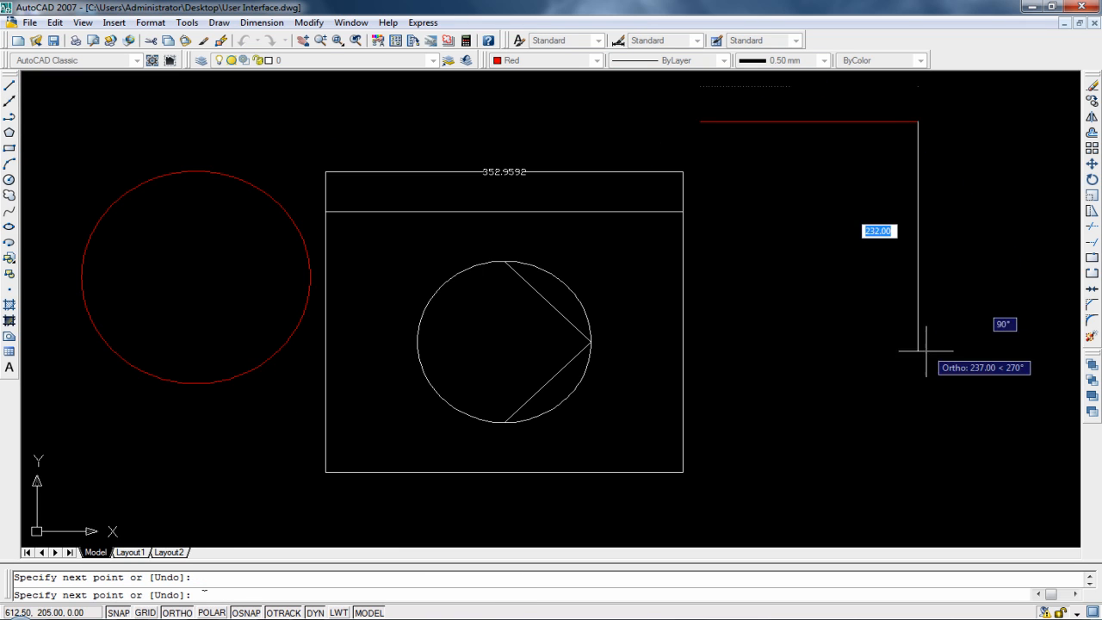
left_click(887, 380)
left_click(739, 382)
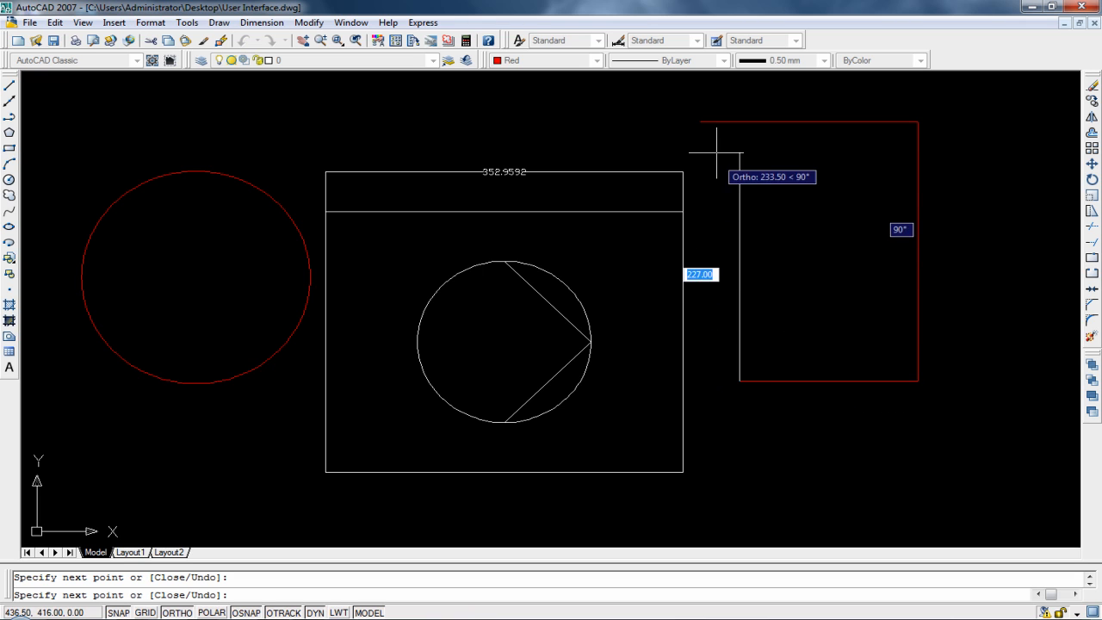
left_click(704, 102)
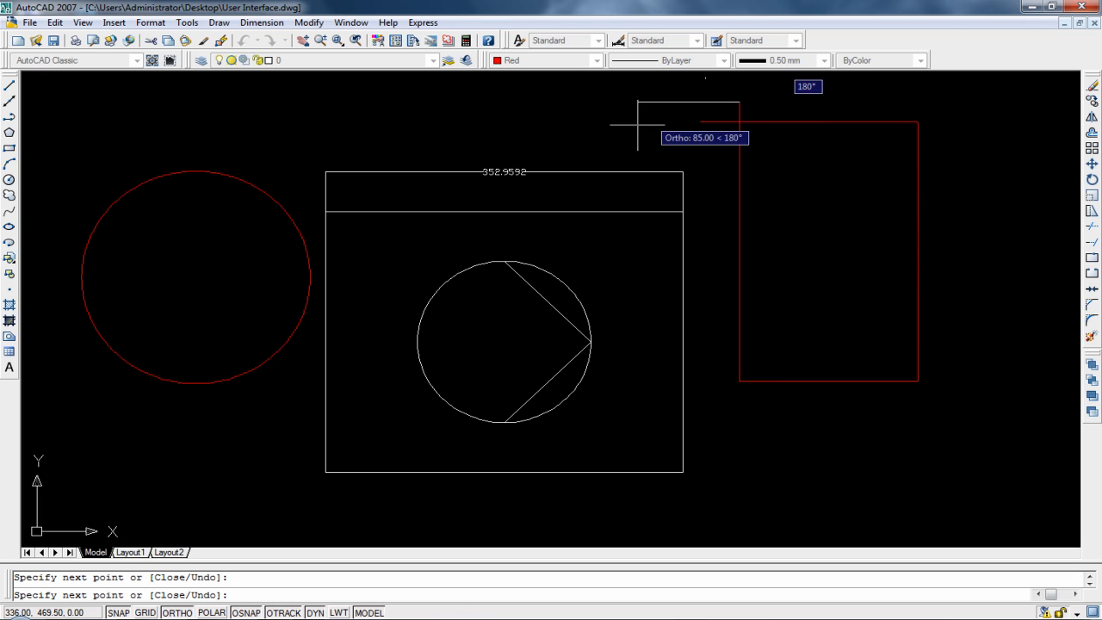
Turn Ortho mode off and extend the line with two slanted segments, one down below the open box and one up beyond its right side
left_click(176, 612)
left_click(796, 481)
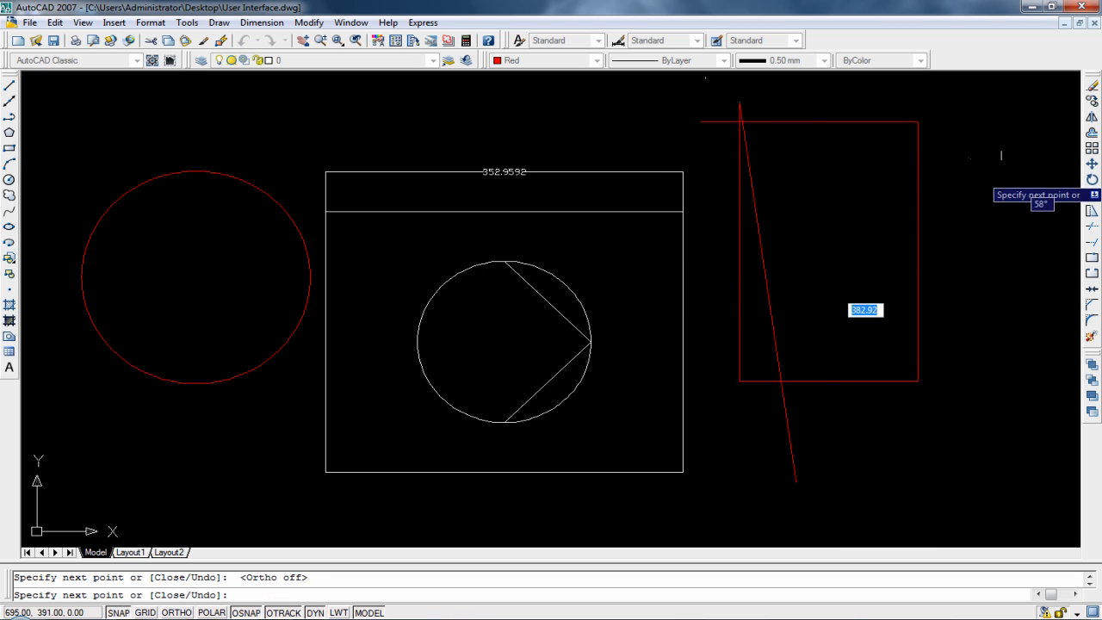
left_click(1000, 176)
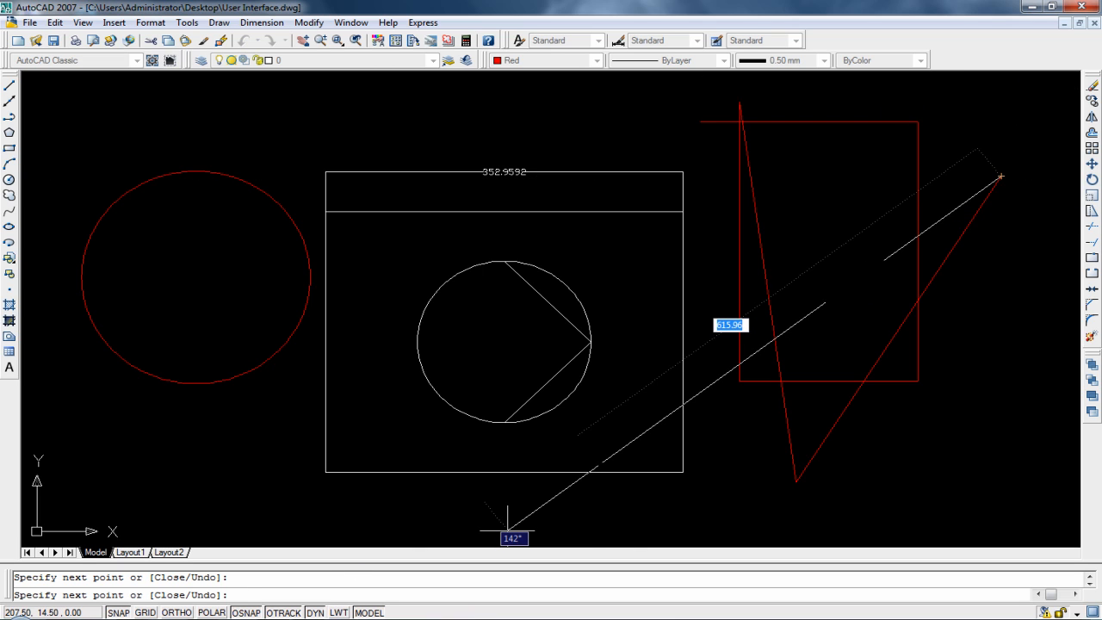
Toggle Snap while previewing the next segment, leave both Snap and object snap off, and end the line
left_click(114, 612)
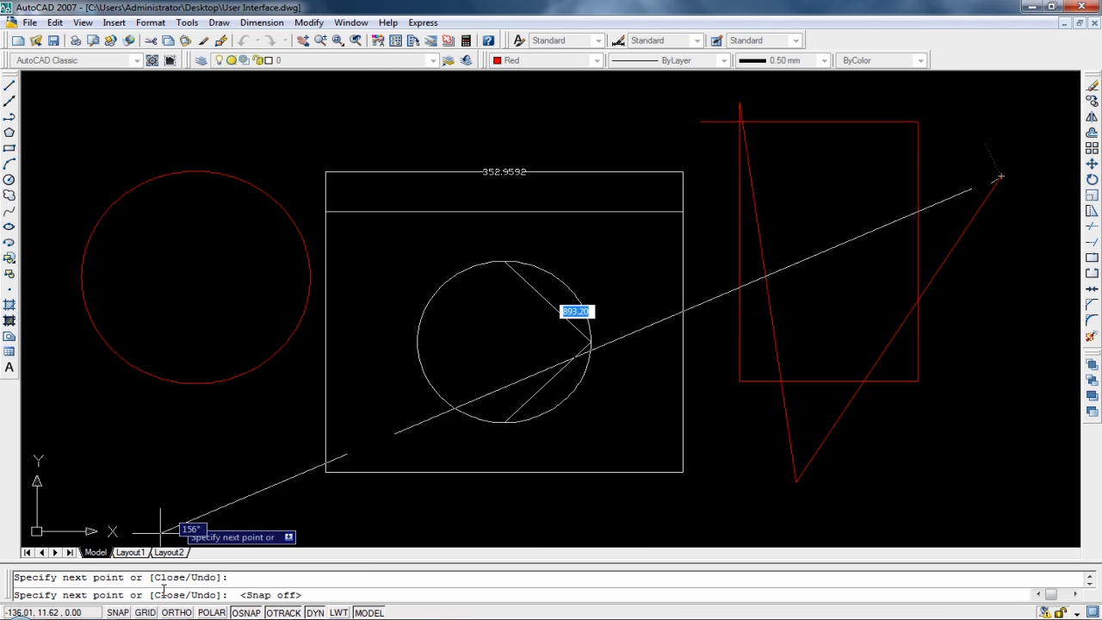
left_click(119, 612)
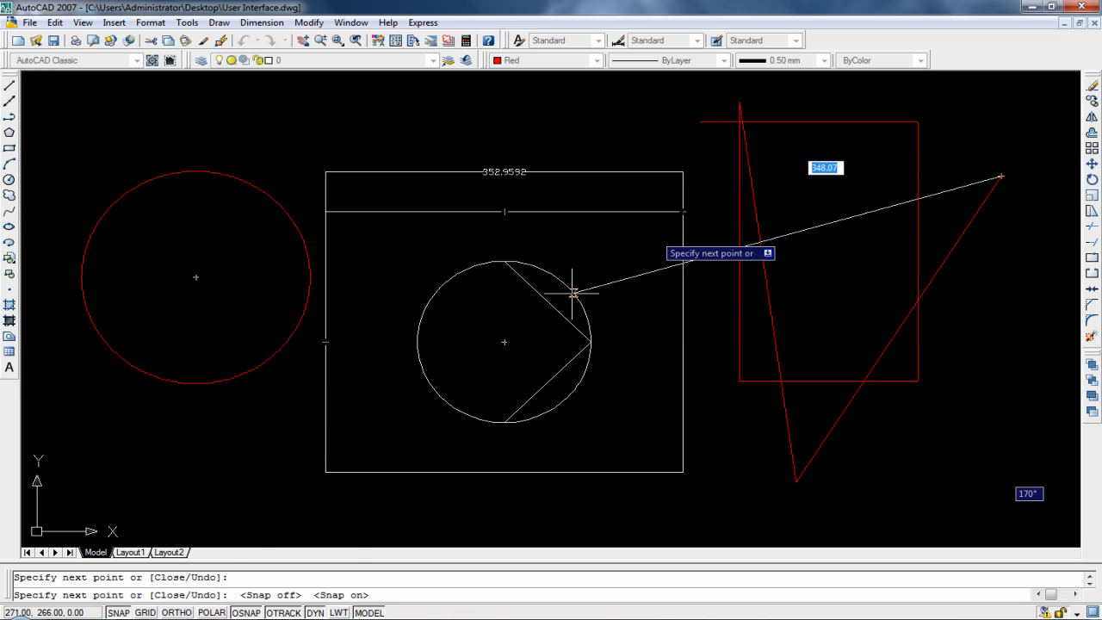
left_click(119, 612)
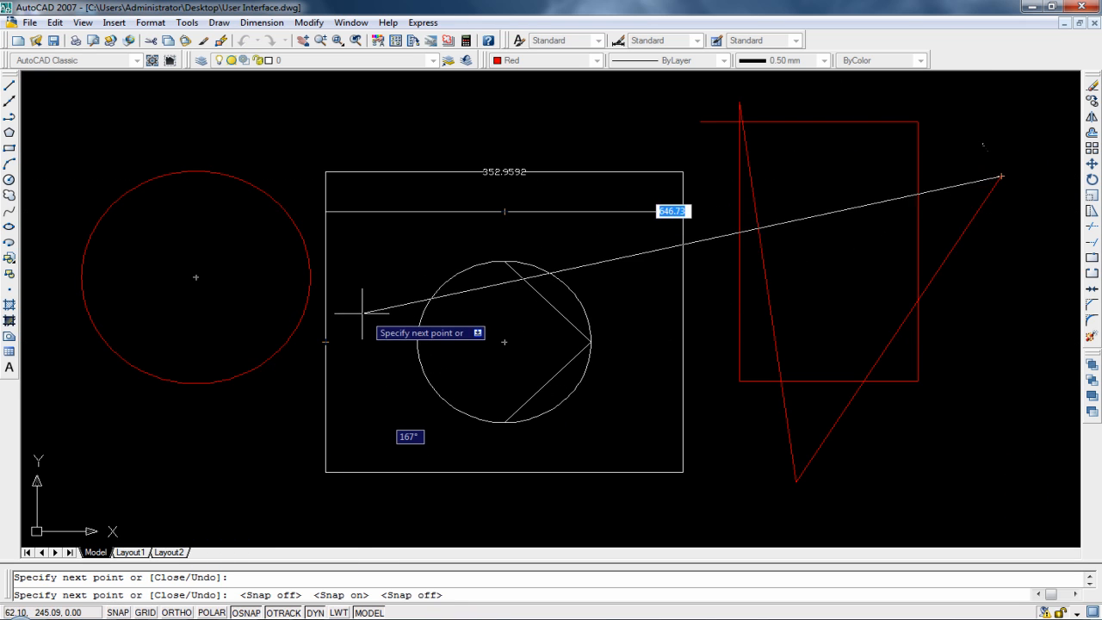
left_click(246, 613)
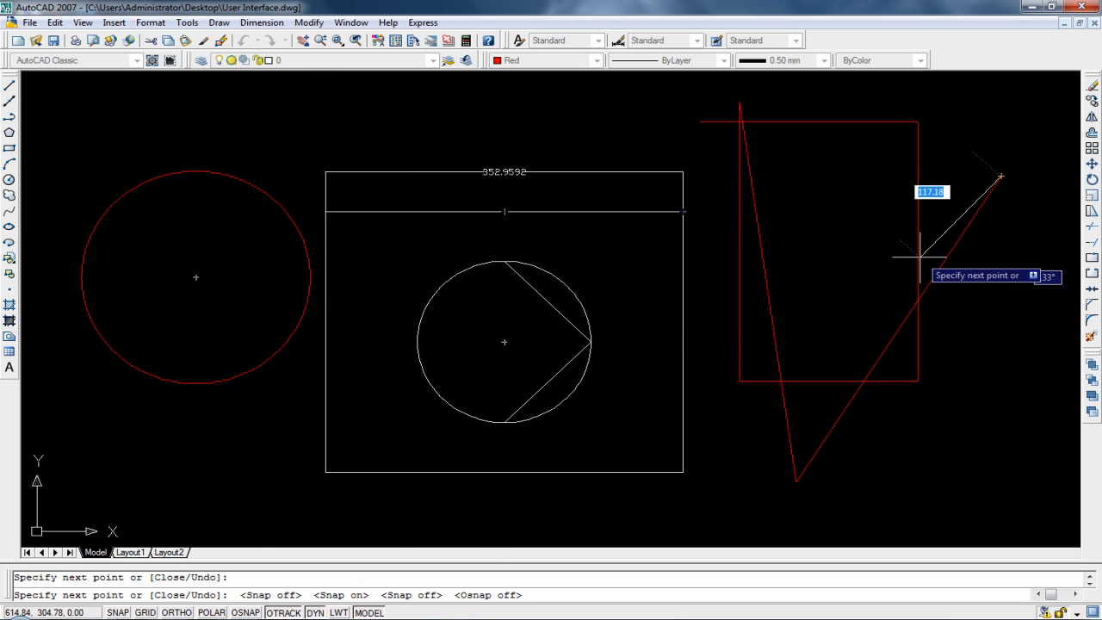
key("Escape")
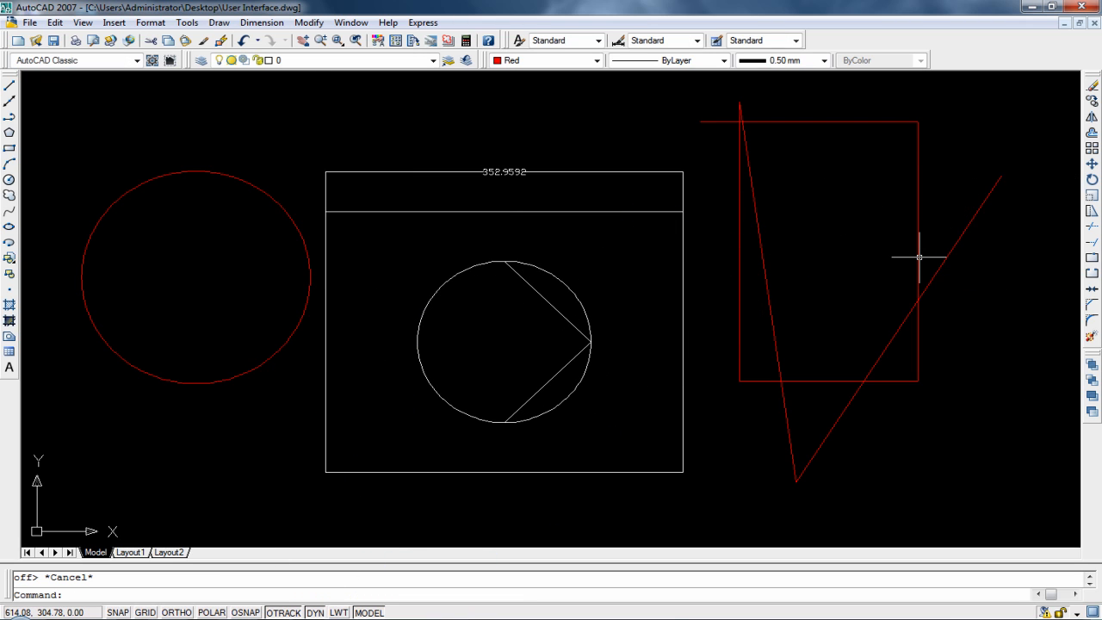
View the drawing in Layout1 and Layout2, and return to model space
left_click(10, 85)
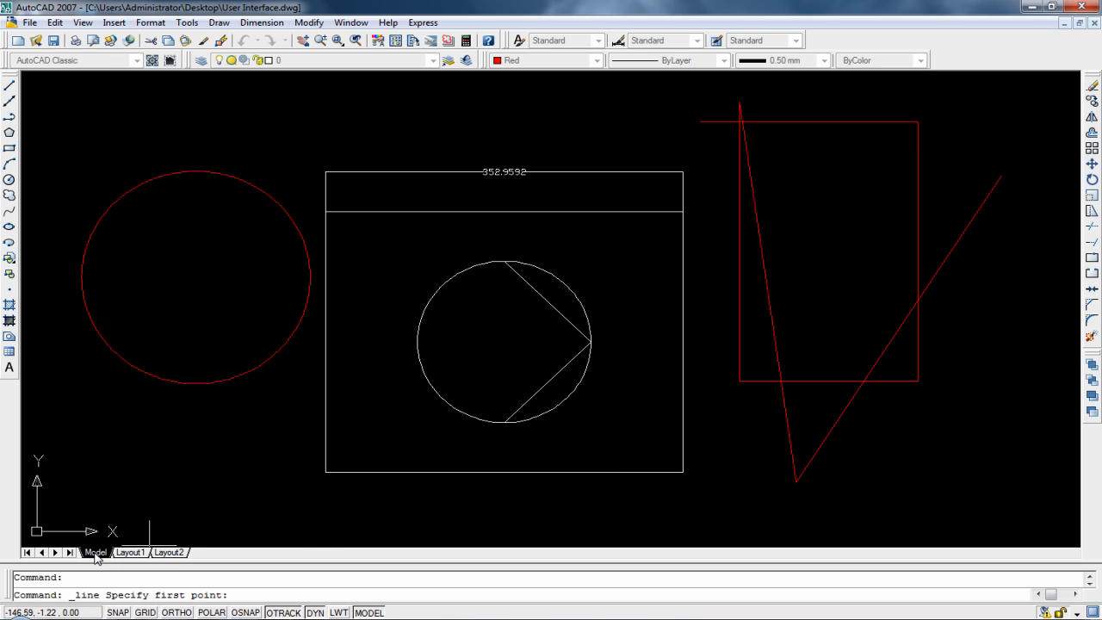
left_click(130, 553)
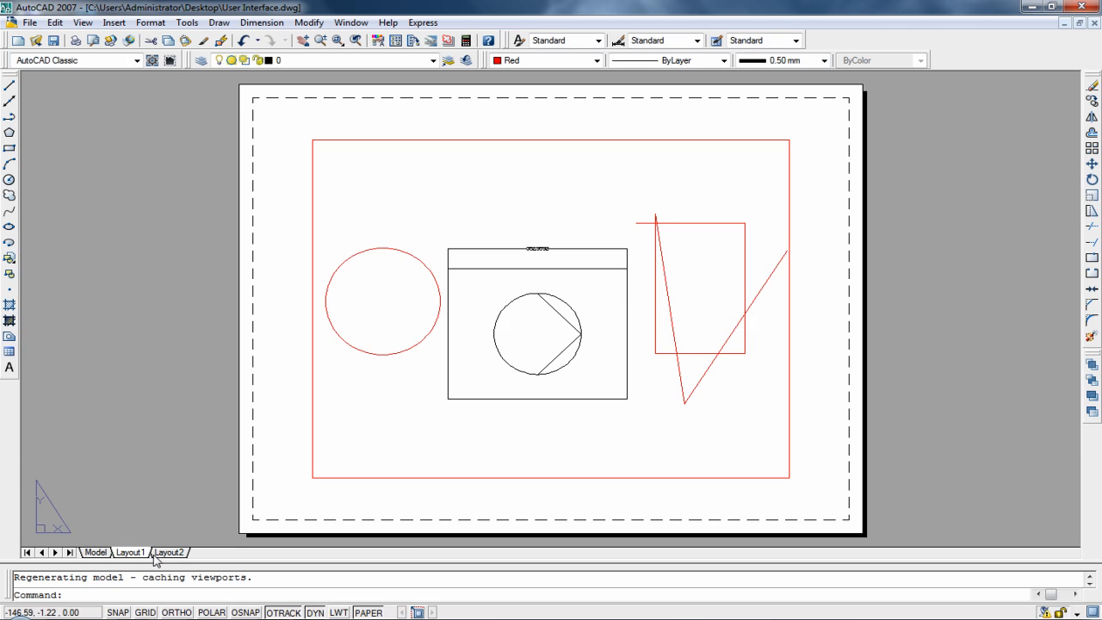
left_click(172, 553)
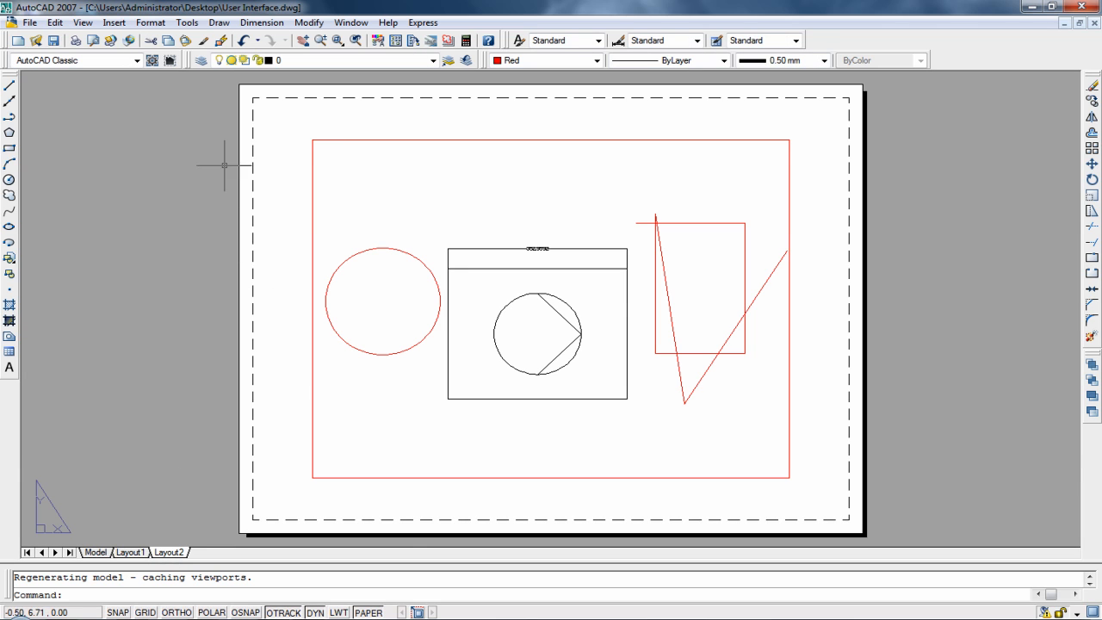
left_click(96, 552)
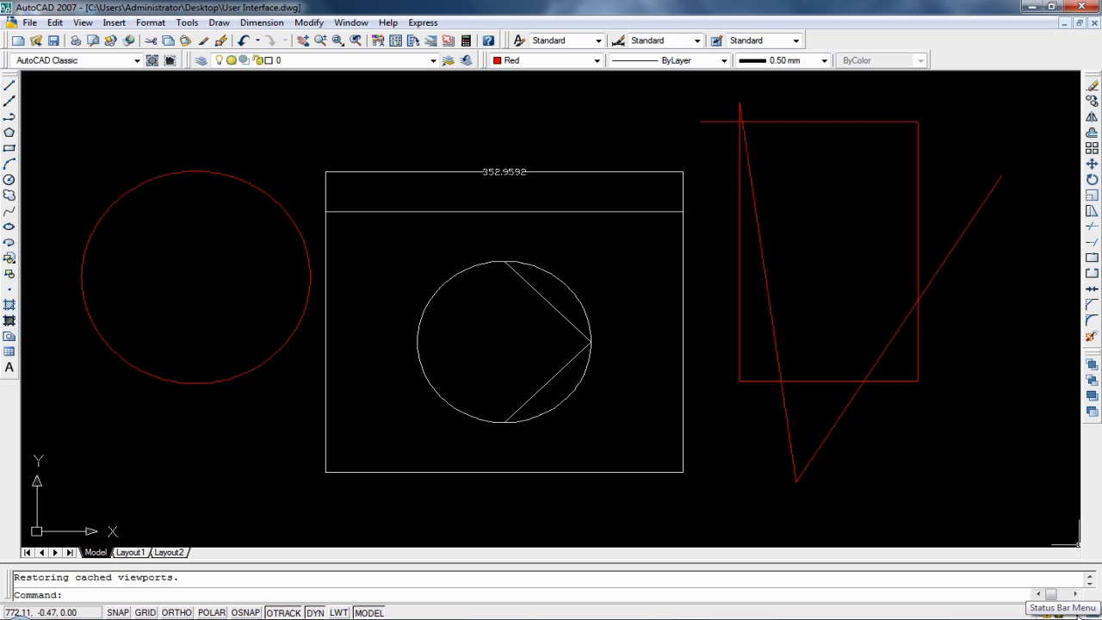
Add the Dynamic UCS toggle to the status bar
left_click(1078, 613)
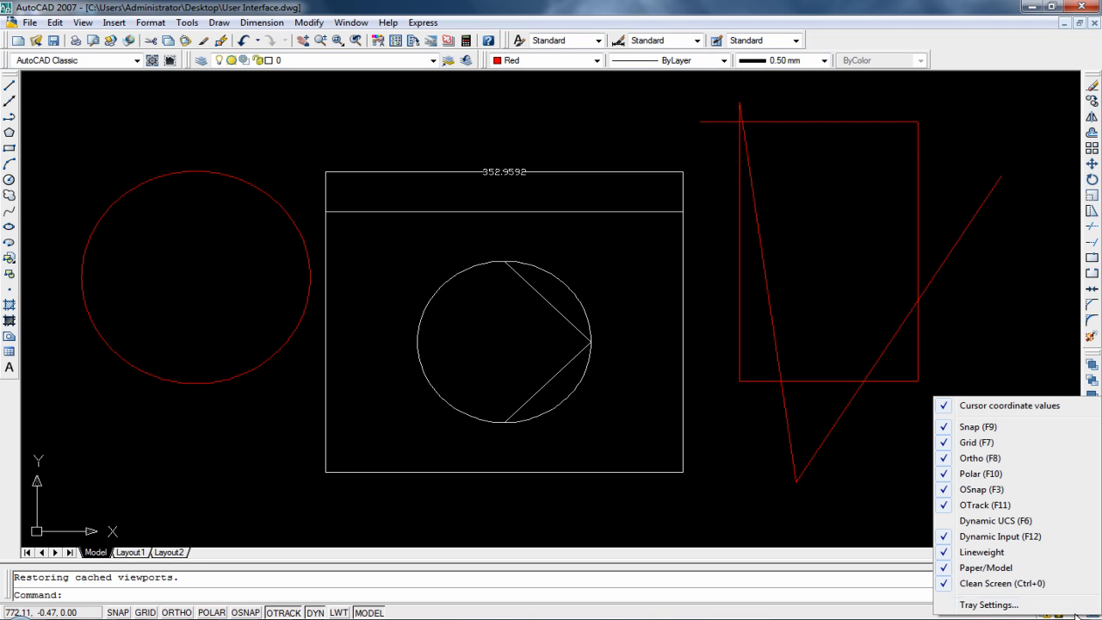
left_click(1019, 522)
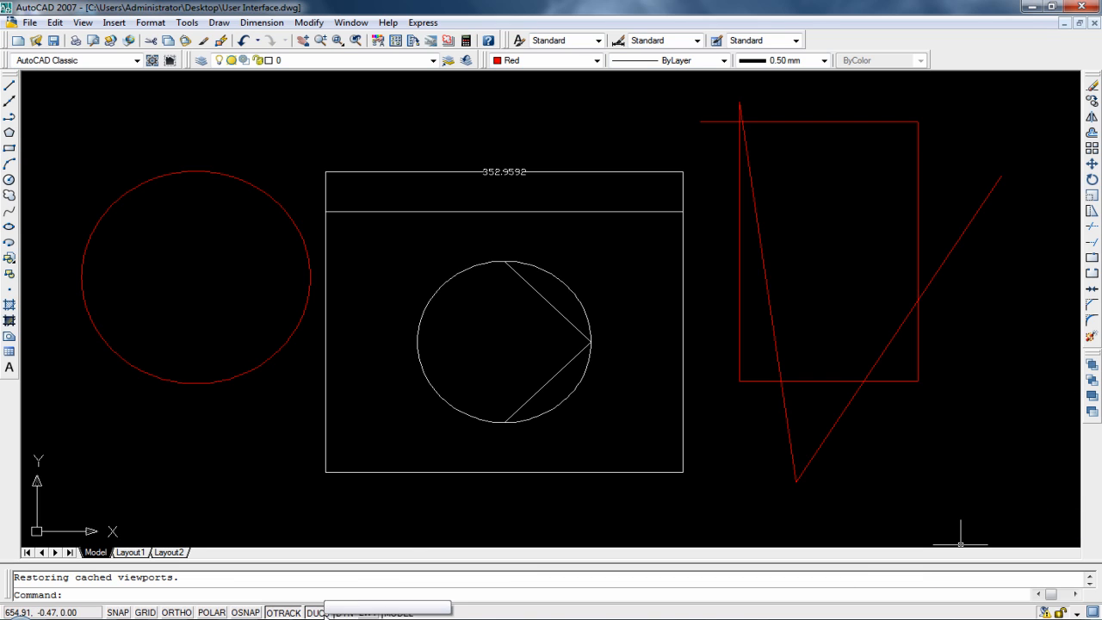
Remove the Grid toggle from the status bar and restore it
left_click(1076, 613)
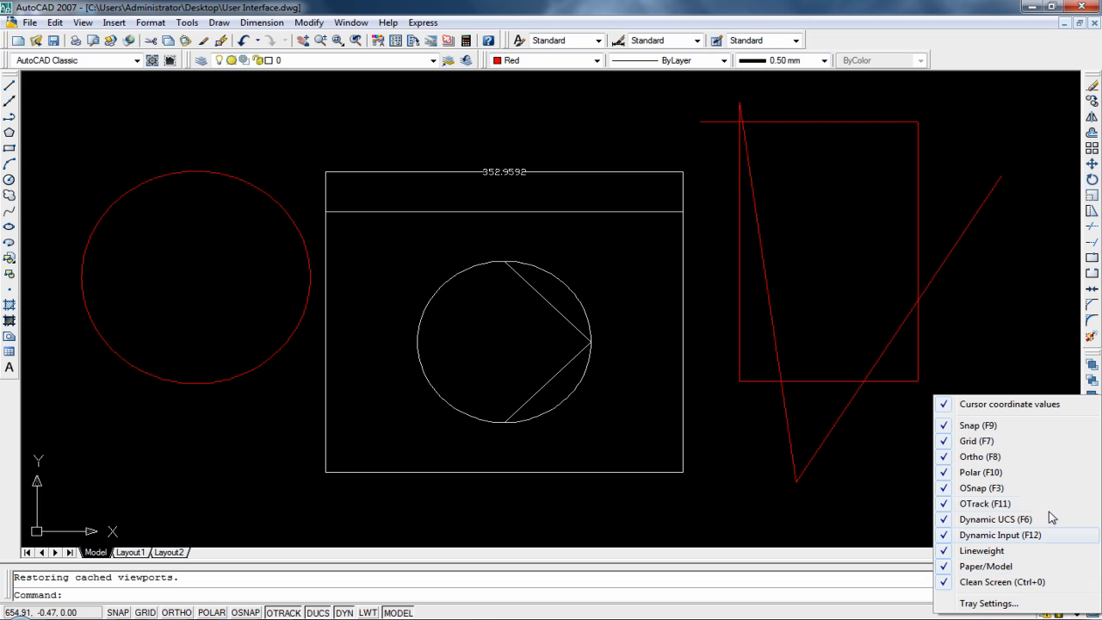
left_click(1030, 442)
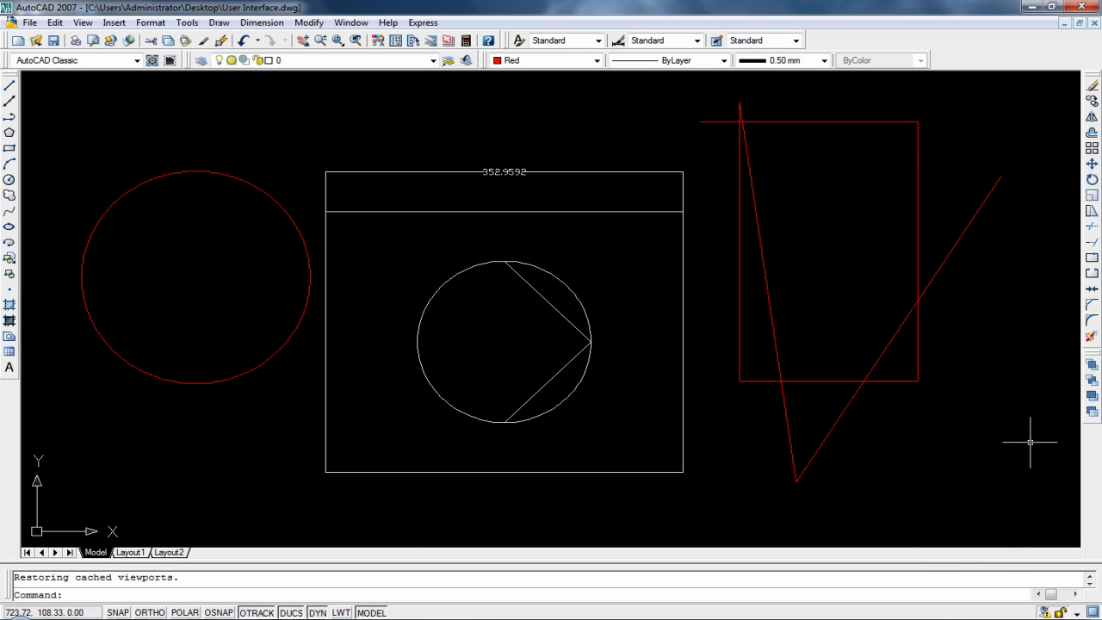
left_click(1076, 613)
left_click(1047, 446)
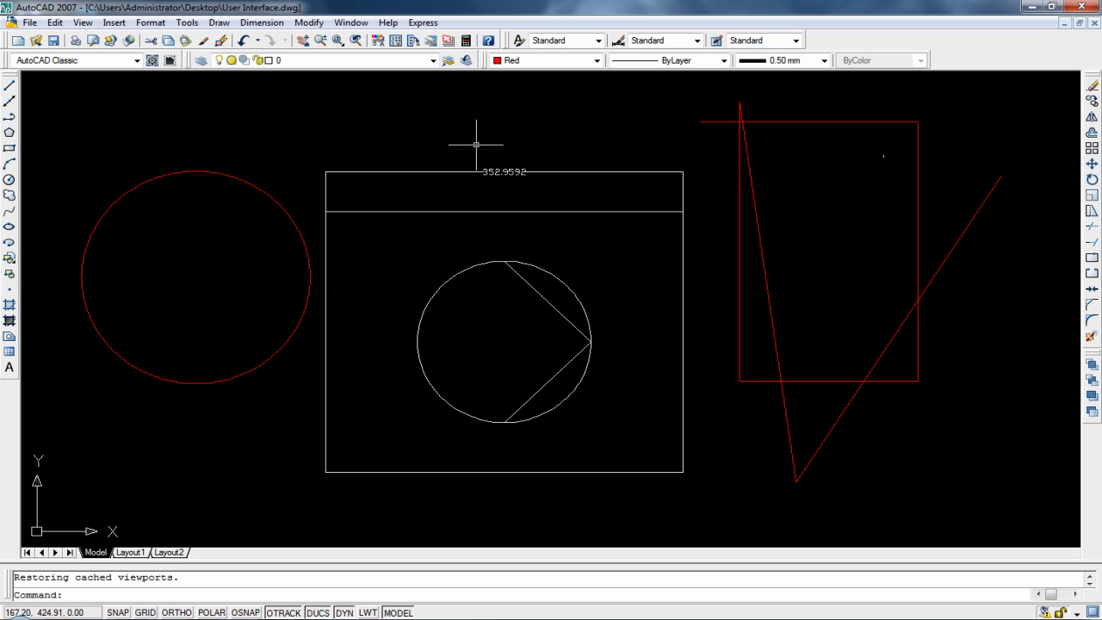
Browse the list of available drawing commands
left_click(223, 25)
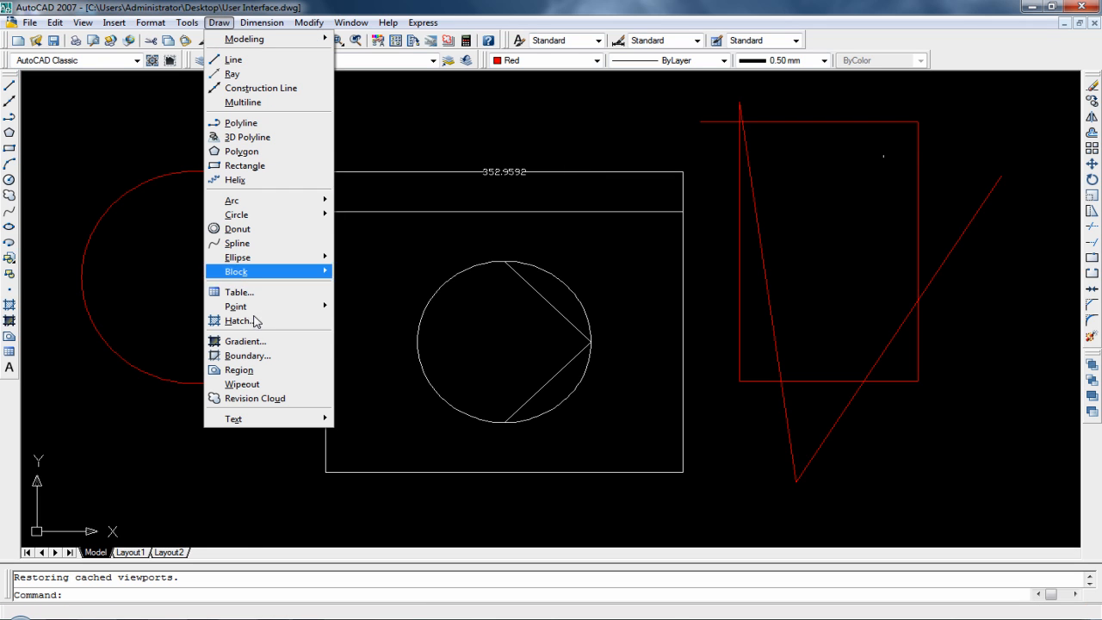